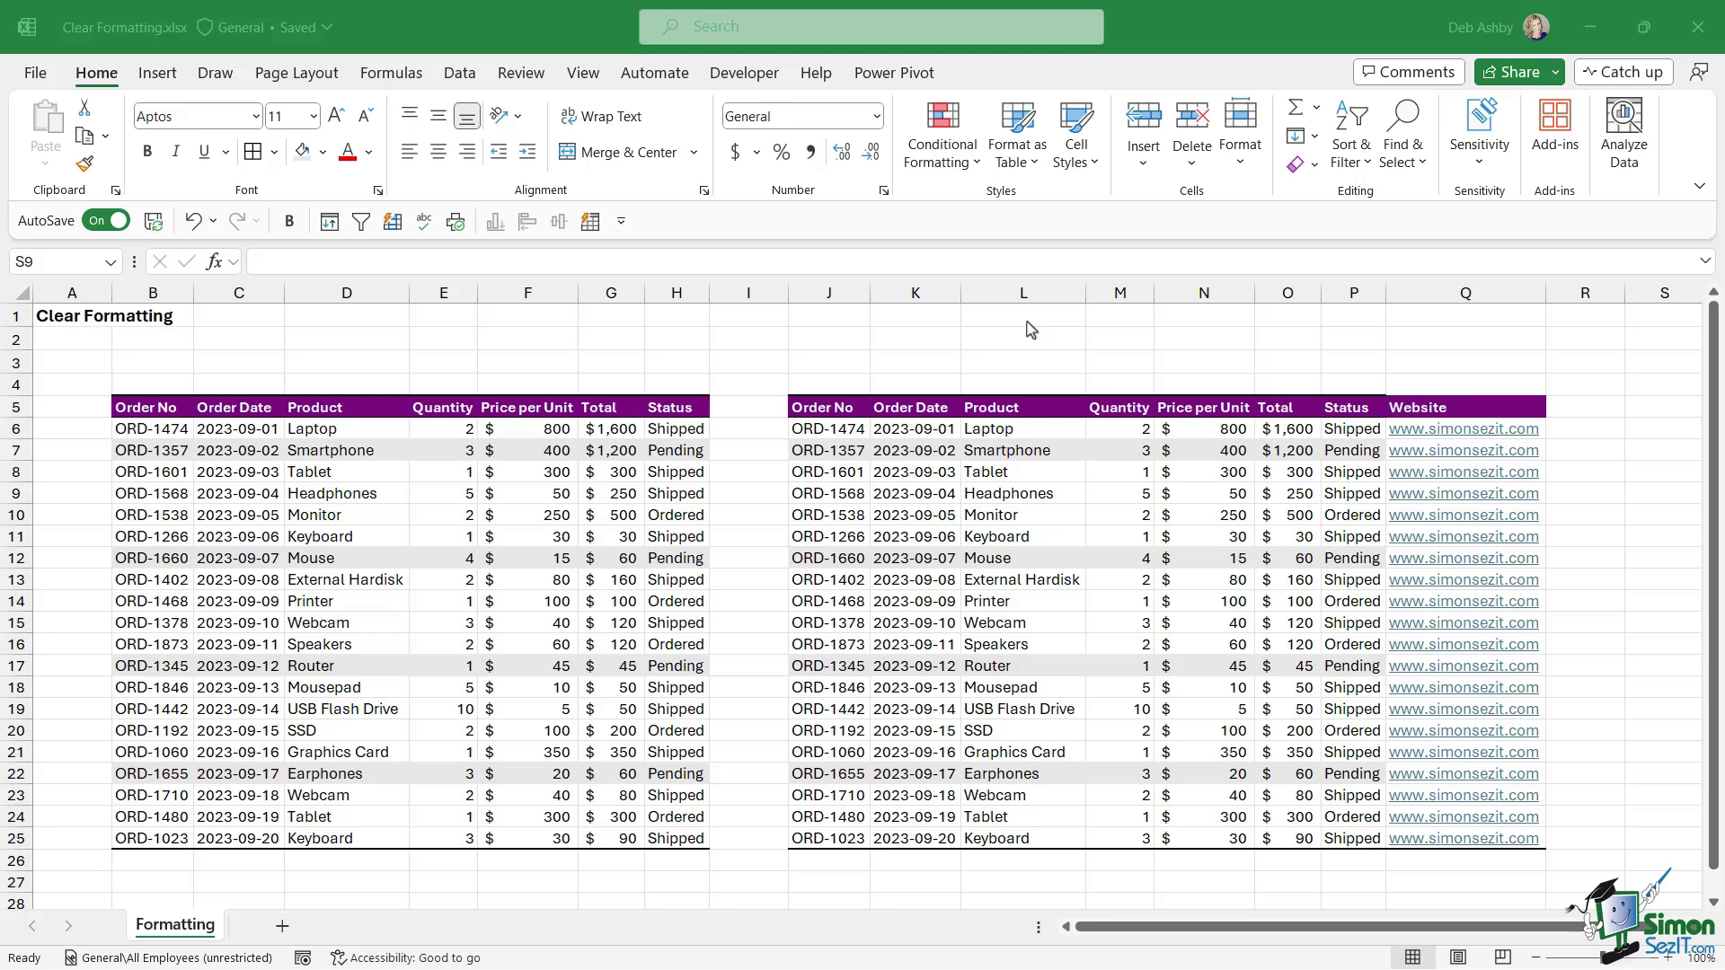
# - Select a cell in the second table and look at the Clear options without applying one
pyautogui.click(1018, 240)
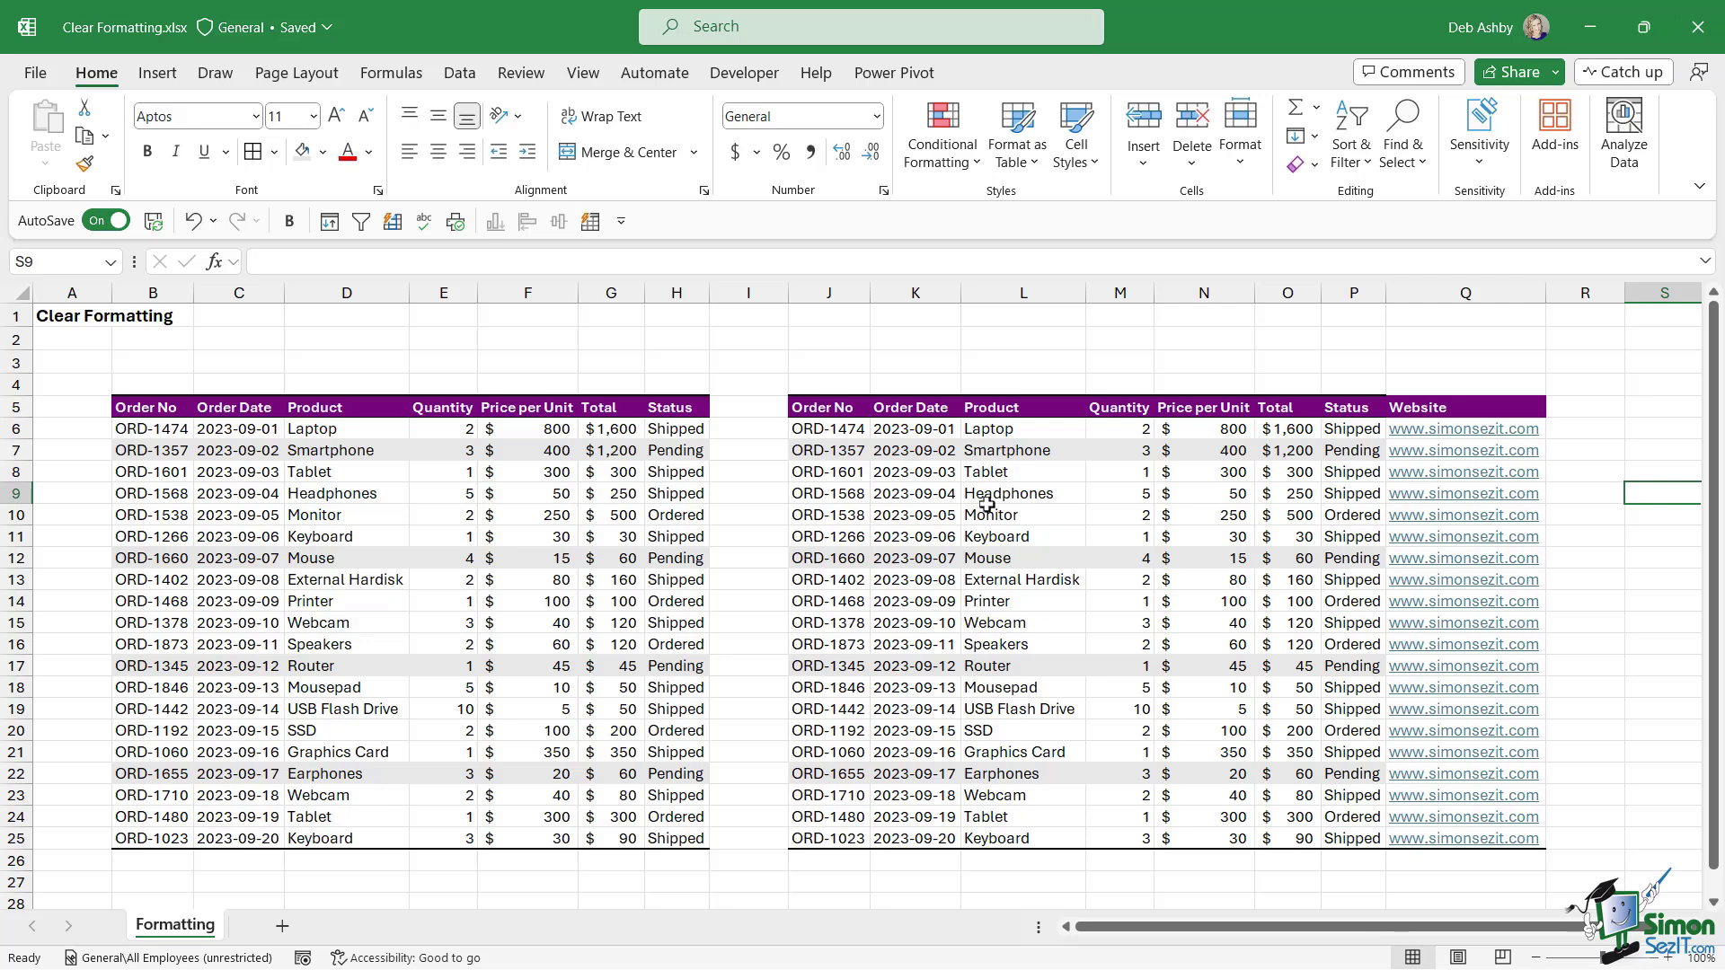
pyautogui.click(993, 473)
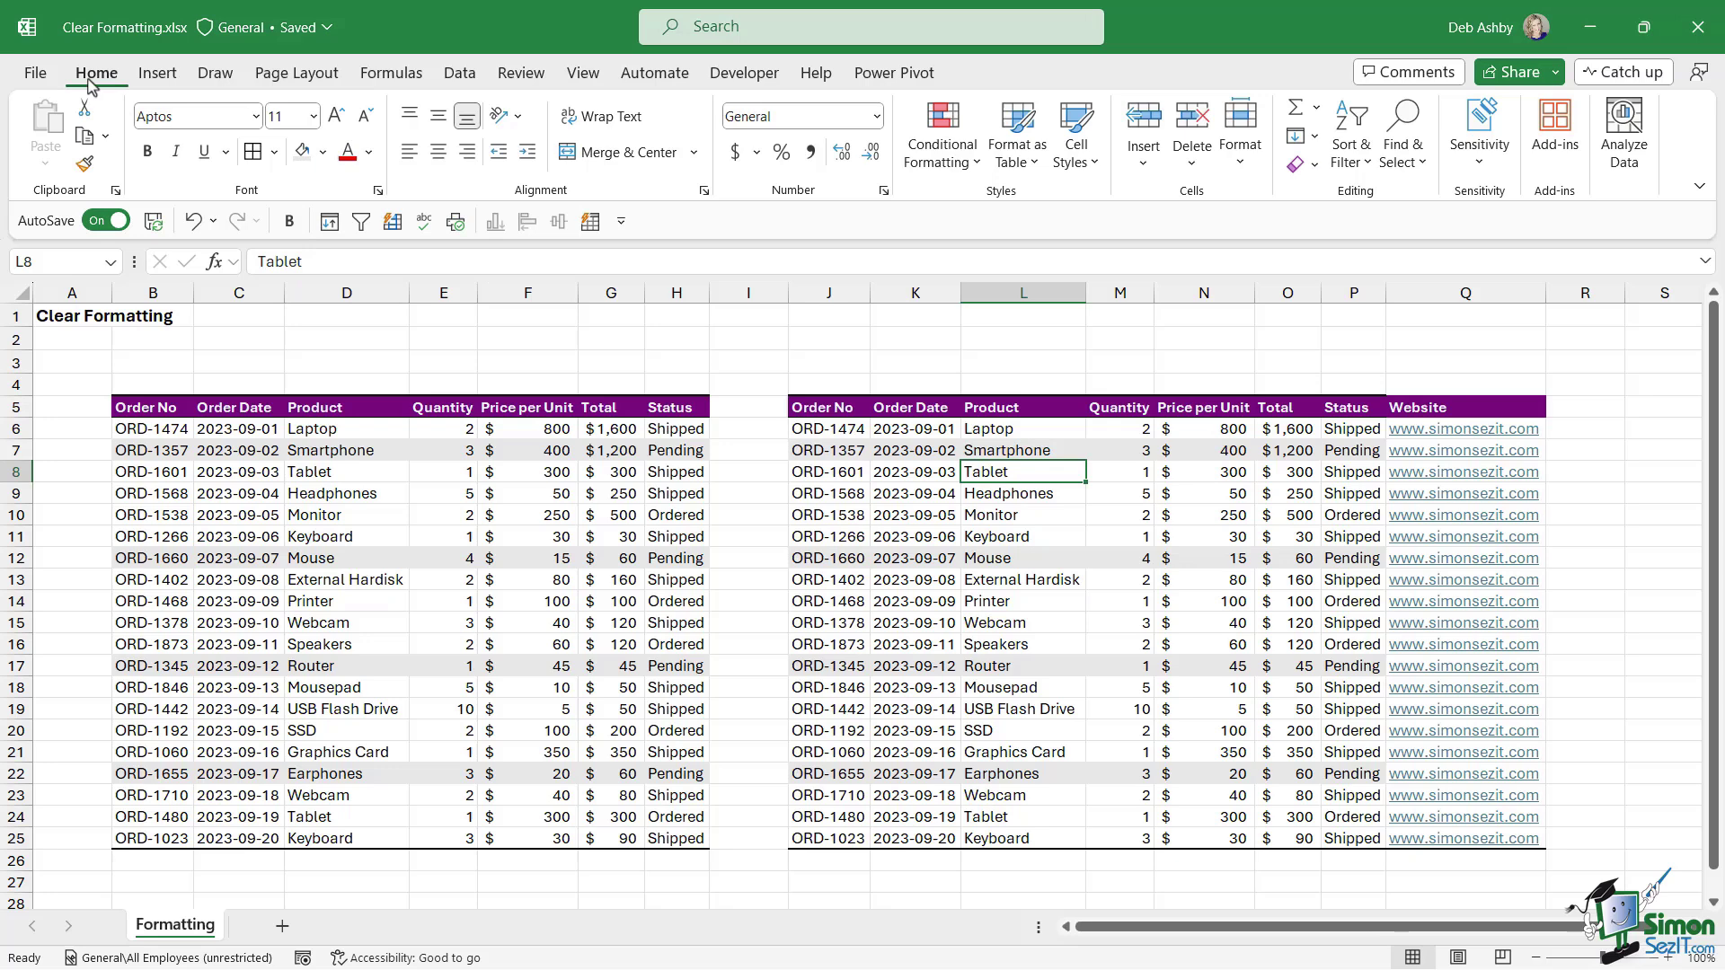
pyautogui.click(1315, 167)
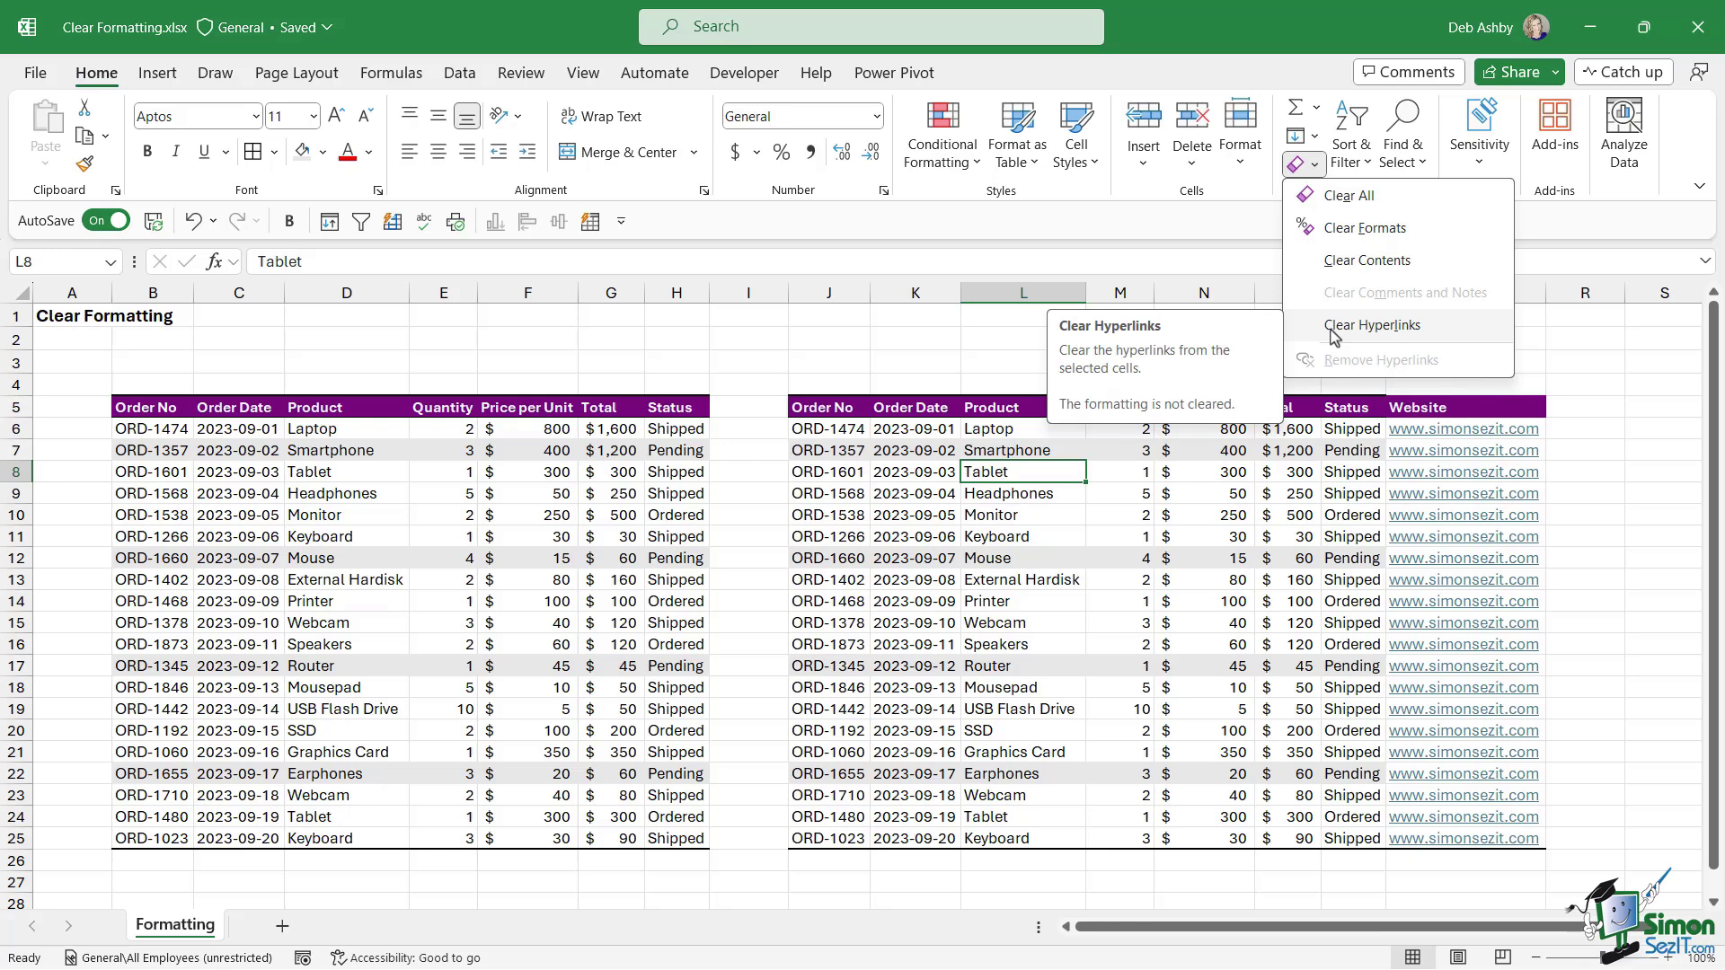
pyautogui.click(918, 360)
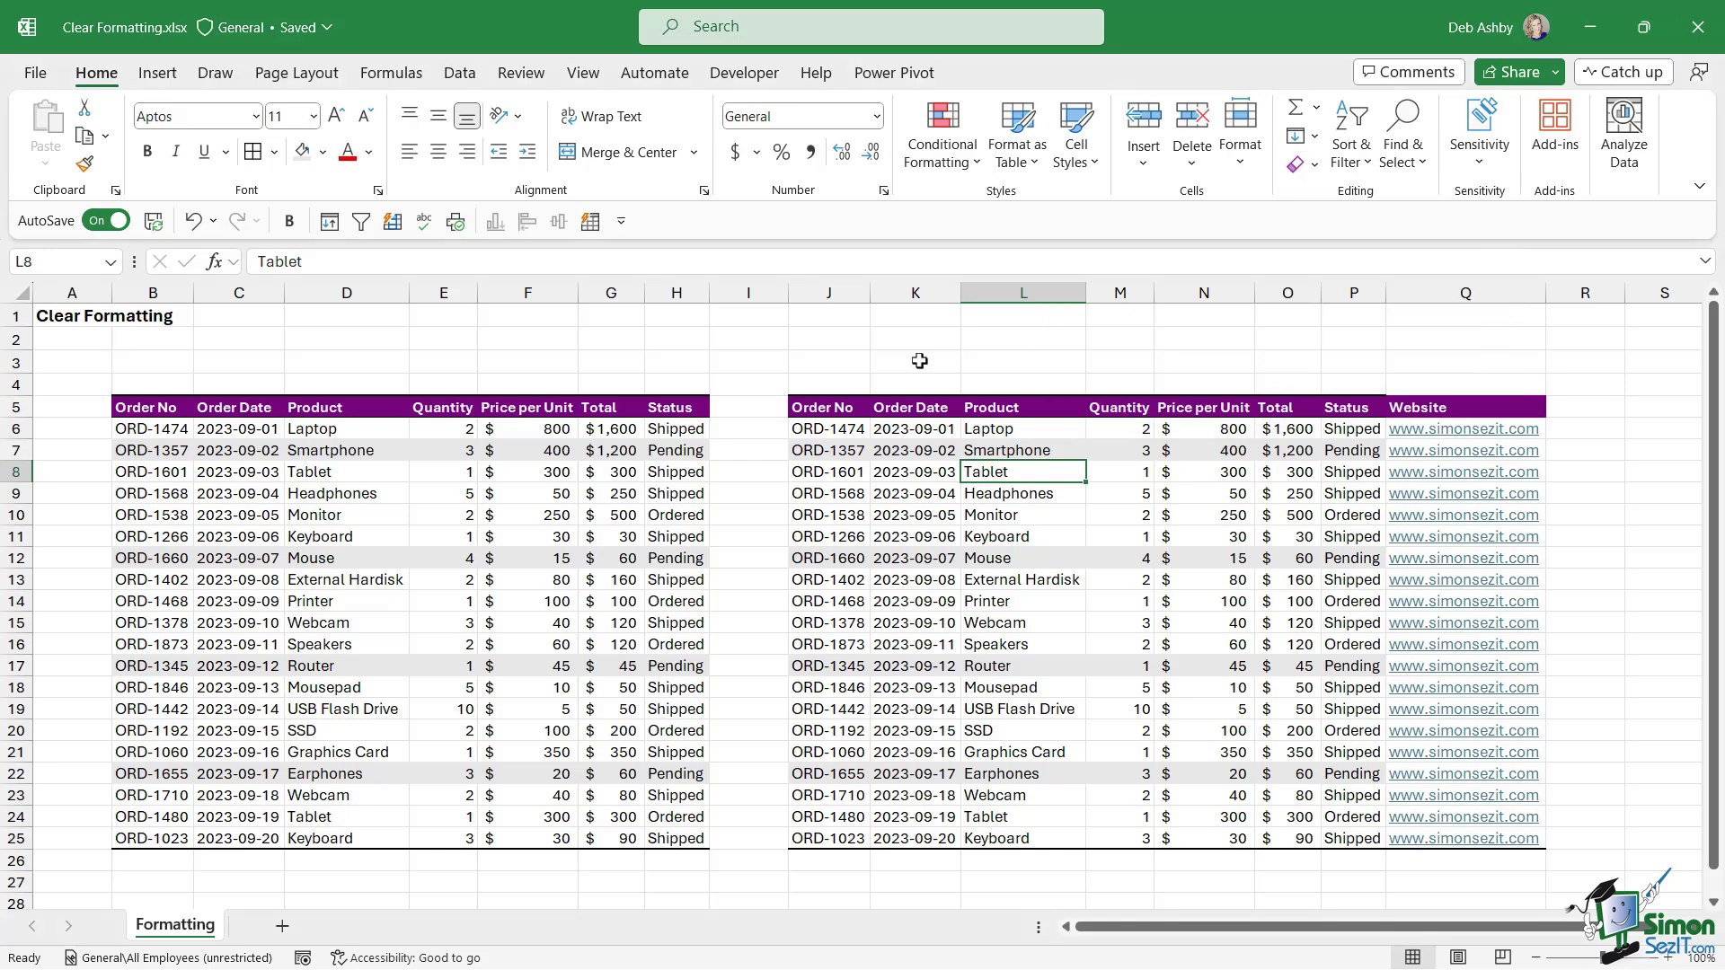
# - Apply Clear All to the header row J5:Q5, erasing labels and purple formatting
pyautogui.click(816, 407)
pyautogui.moveTo(899, 407); pyautogui.dragTo(1493, 407)
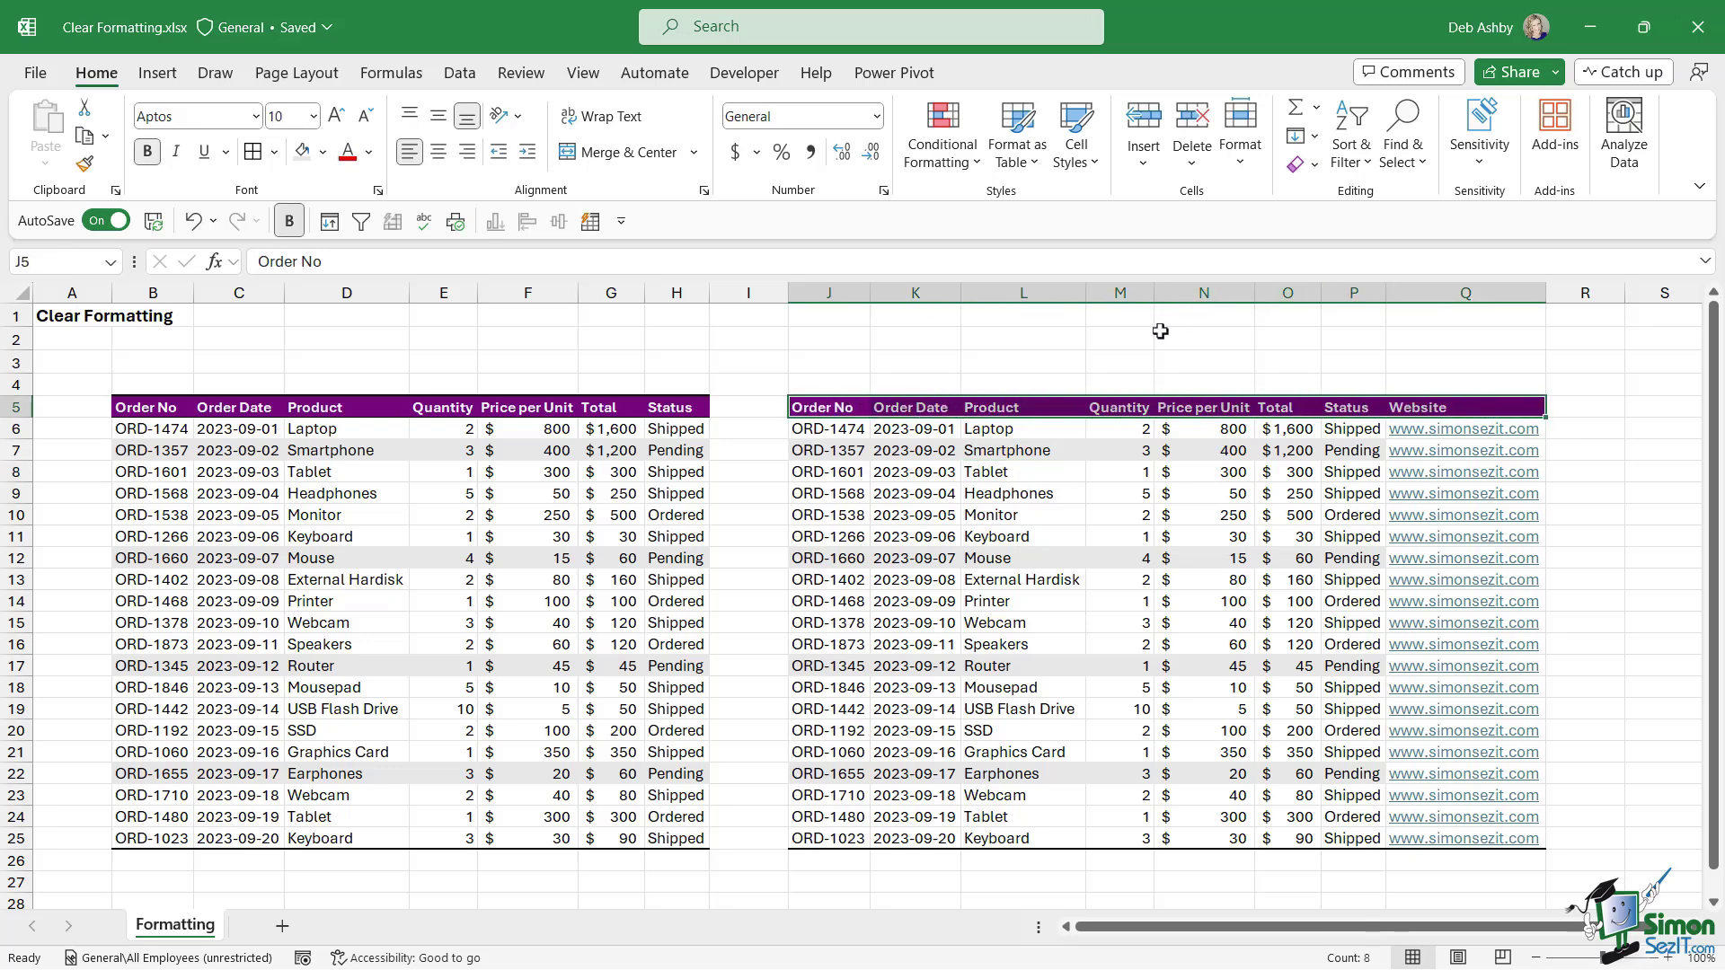
pyautogui.click(1316, 169)
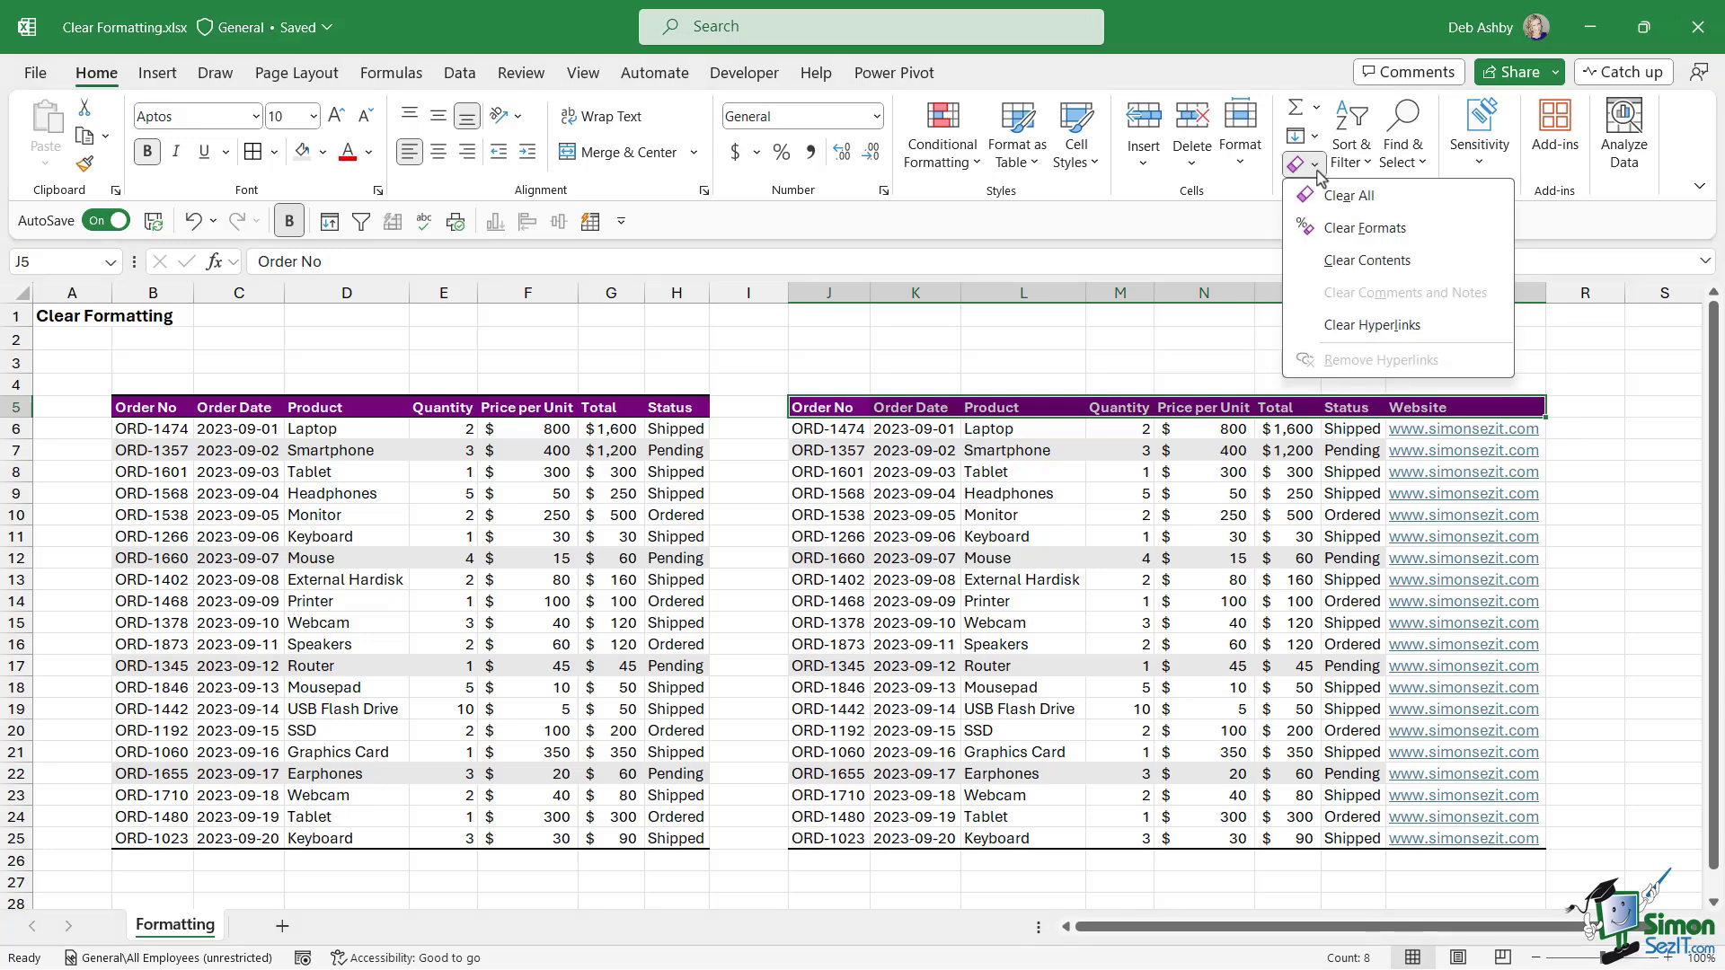
pyautogui.click(1337, 196)
pyautogui.click(1213, 366)
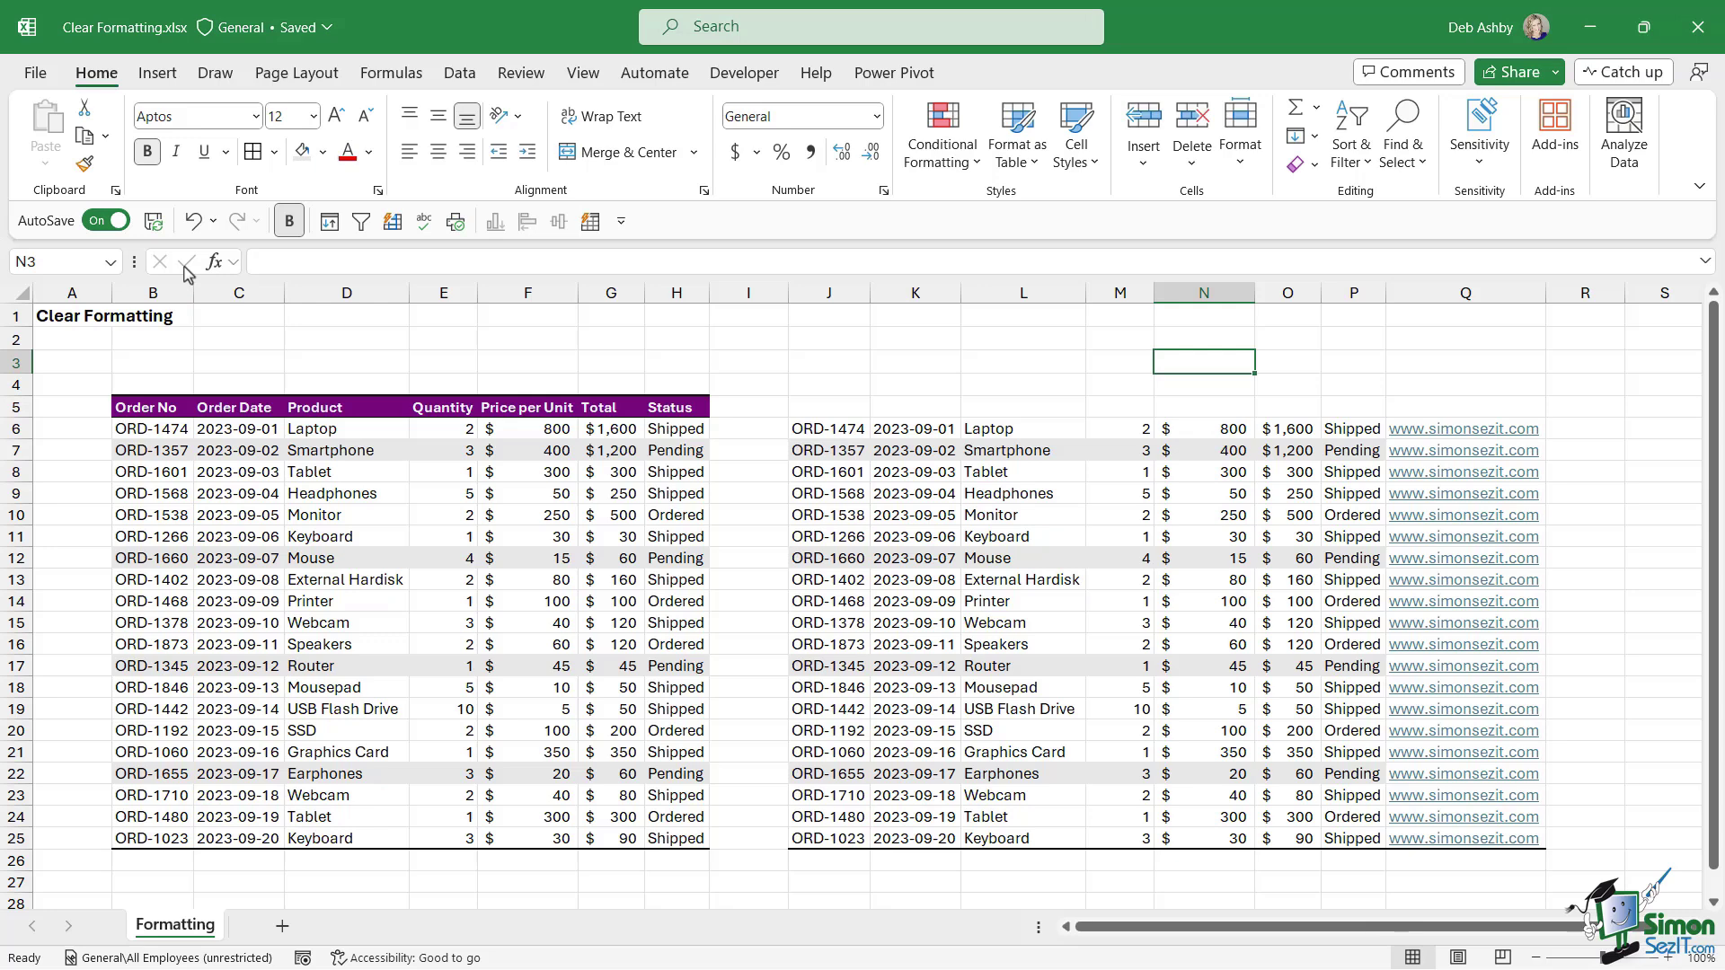
# - Undo the Clear All, then apply Clear Formats to J5:Q5 so the labels remain unformatted
pyautogui.click(193, 221)
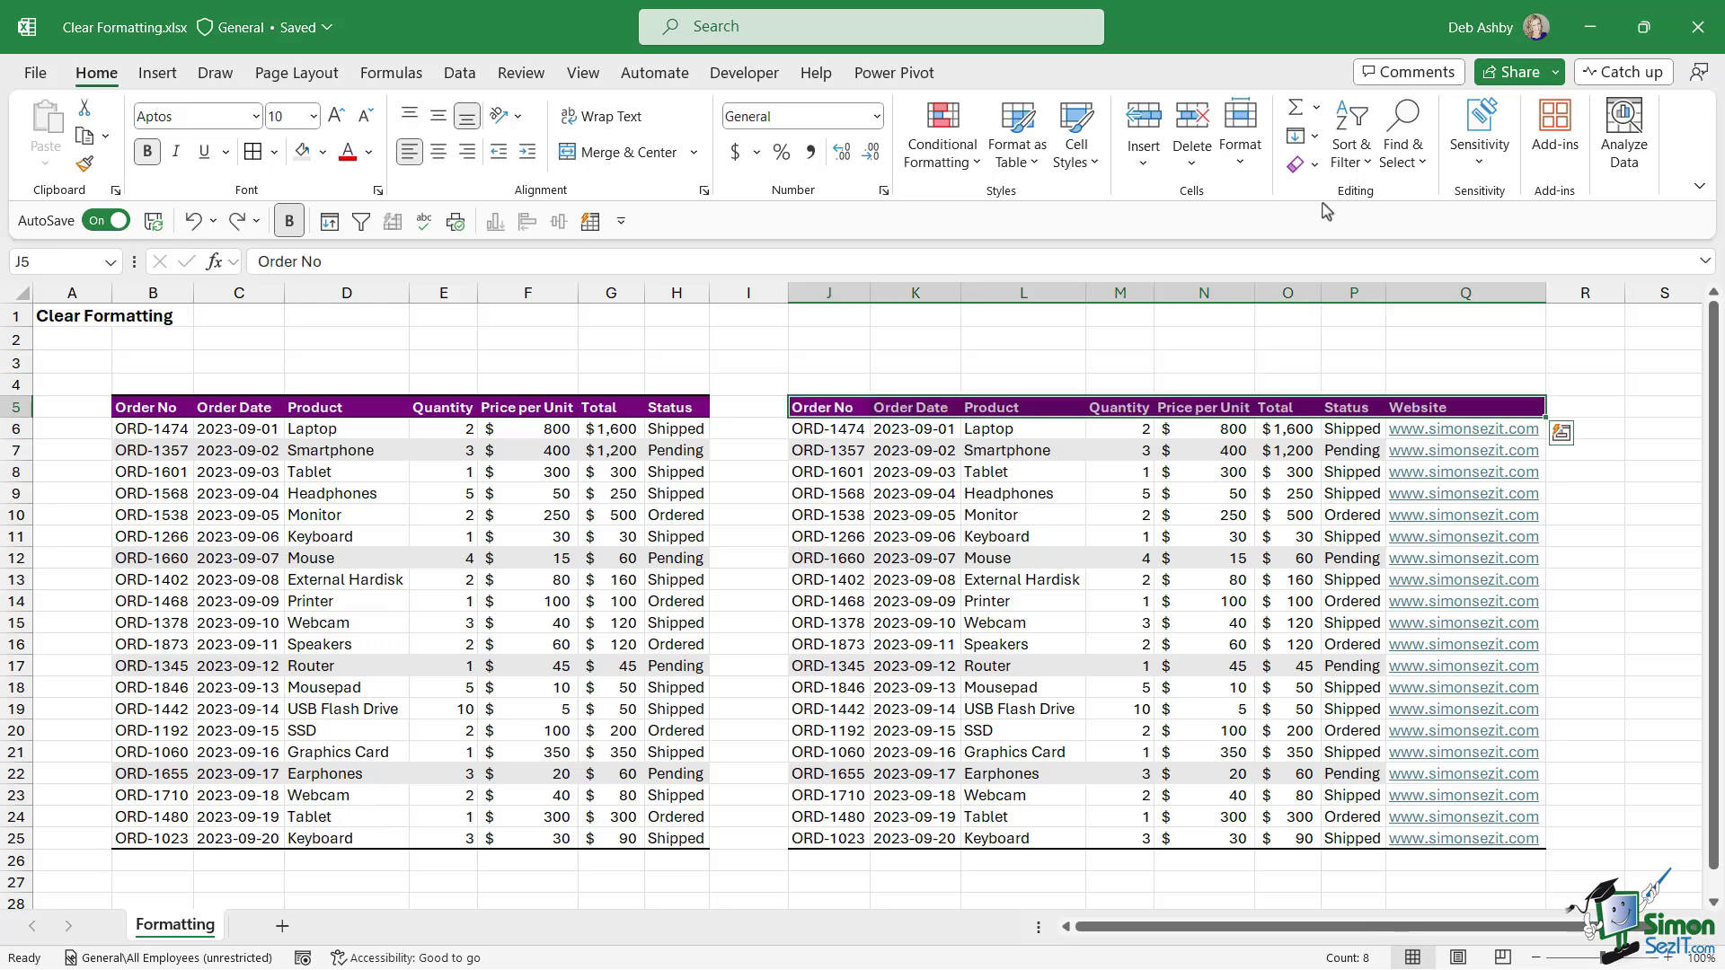
pyautogui.click(1316, 165)
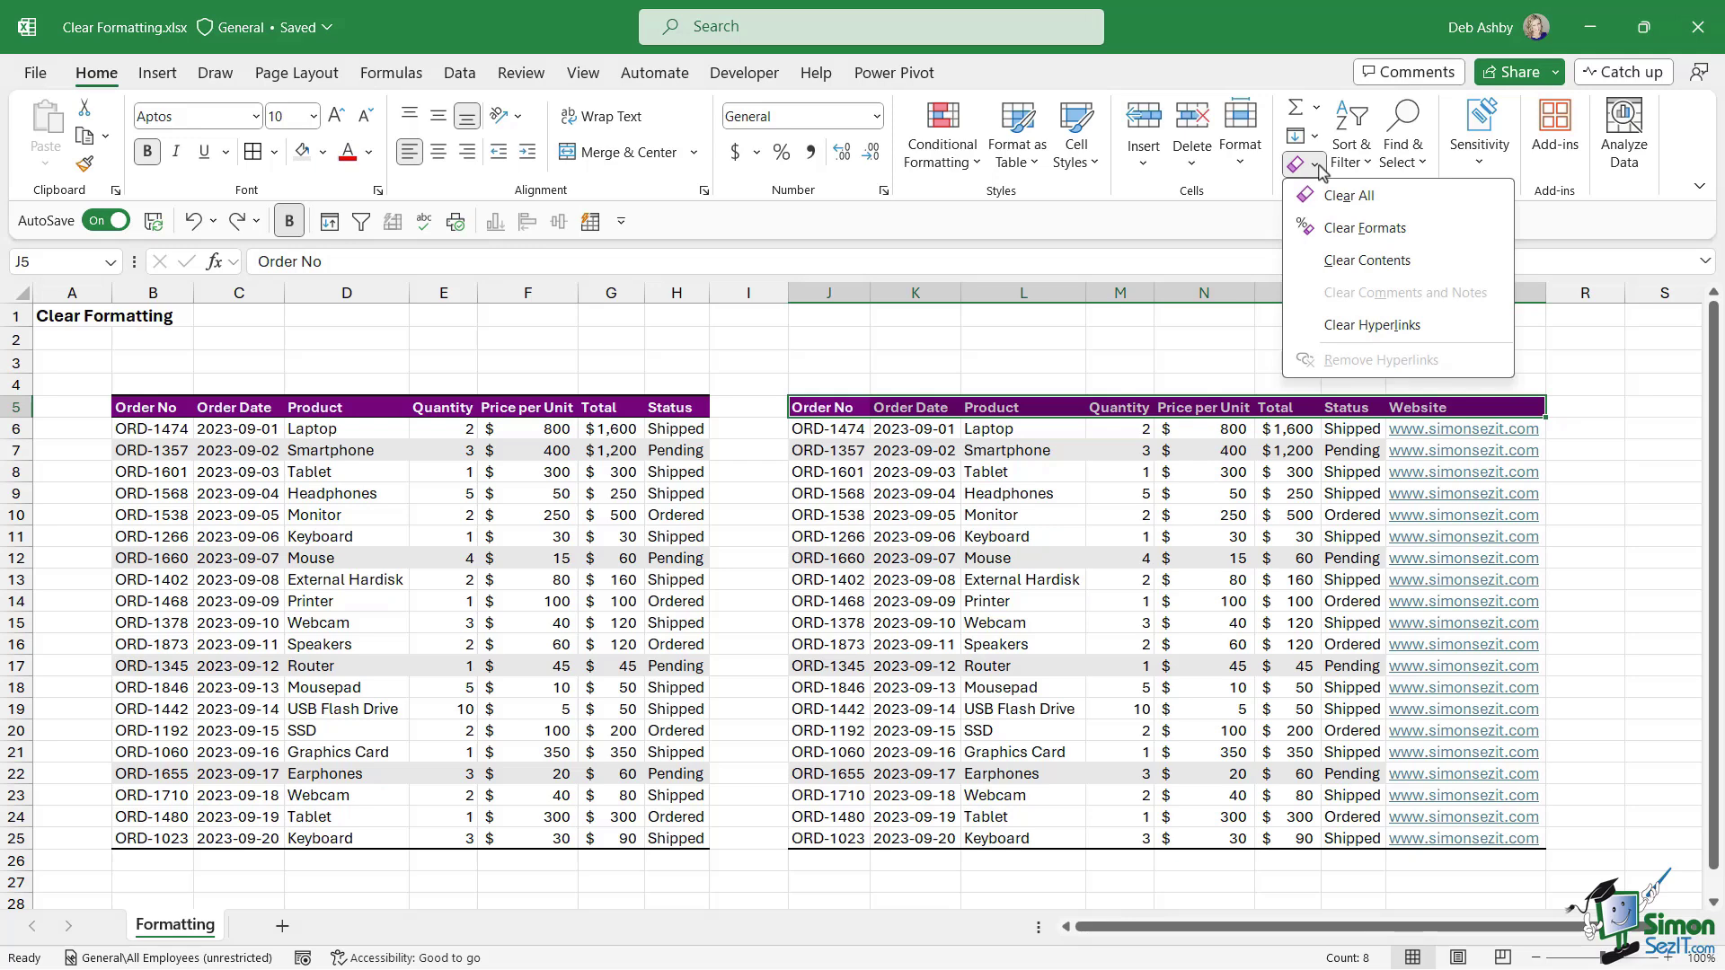
pyautogui.click(1454, 240)
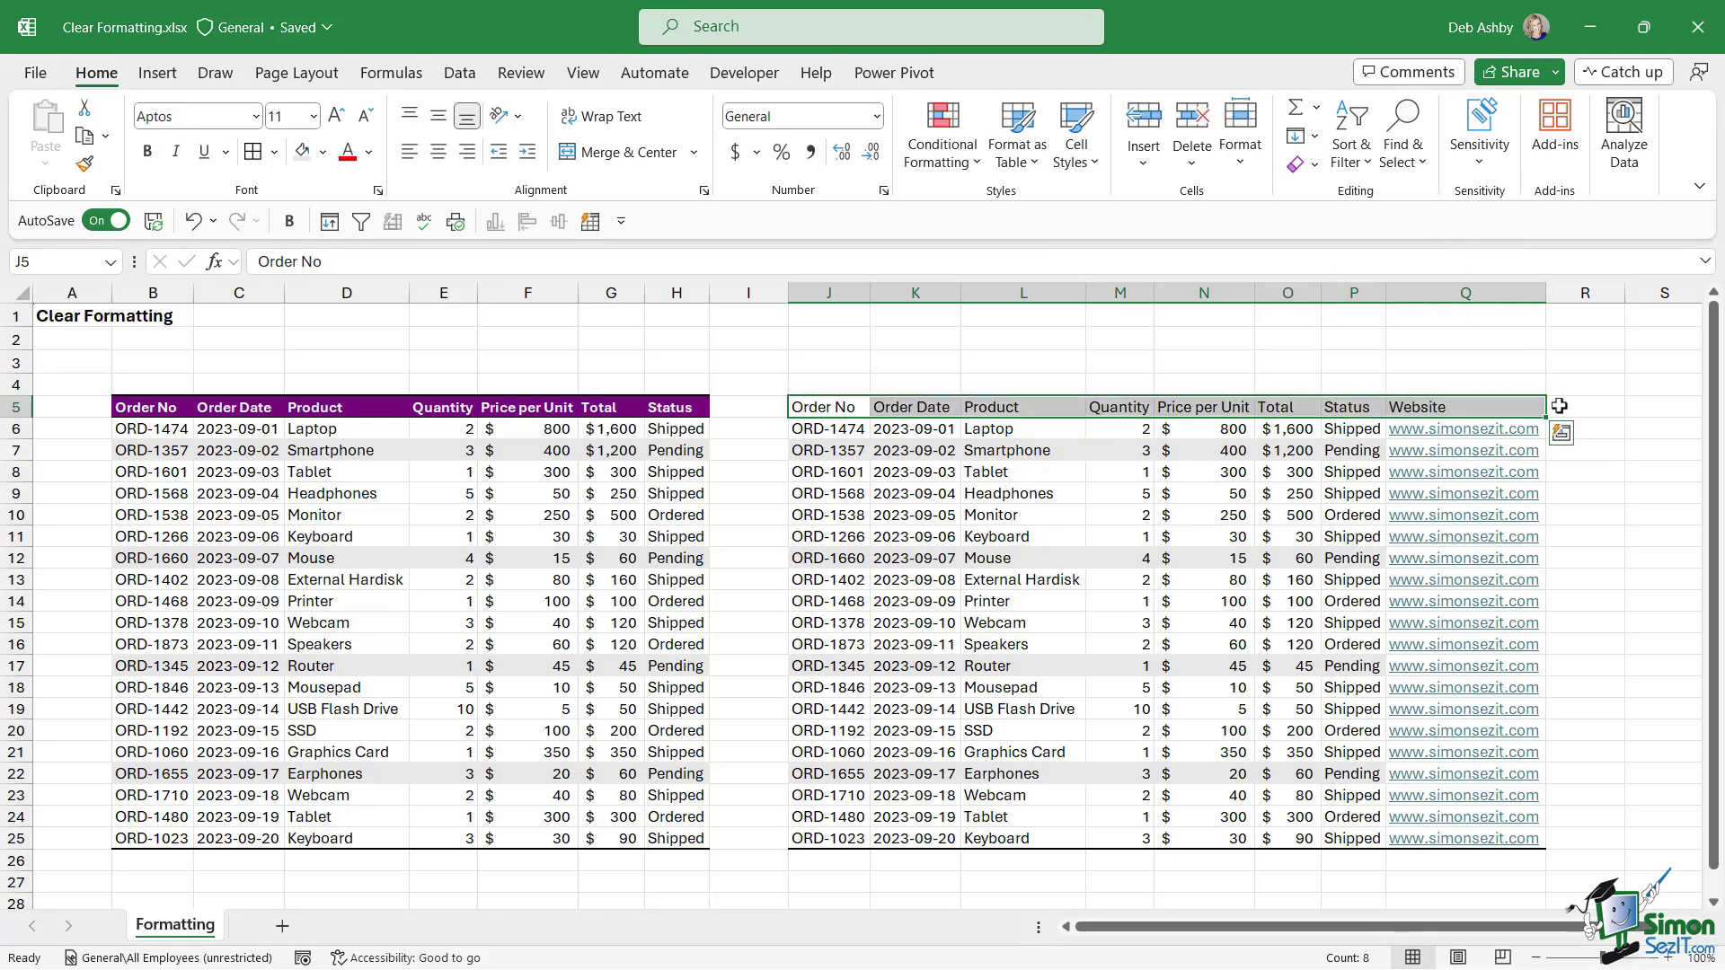
pyautogui.click(1612, 395)
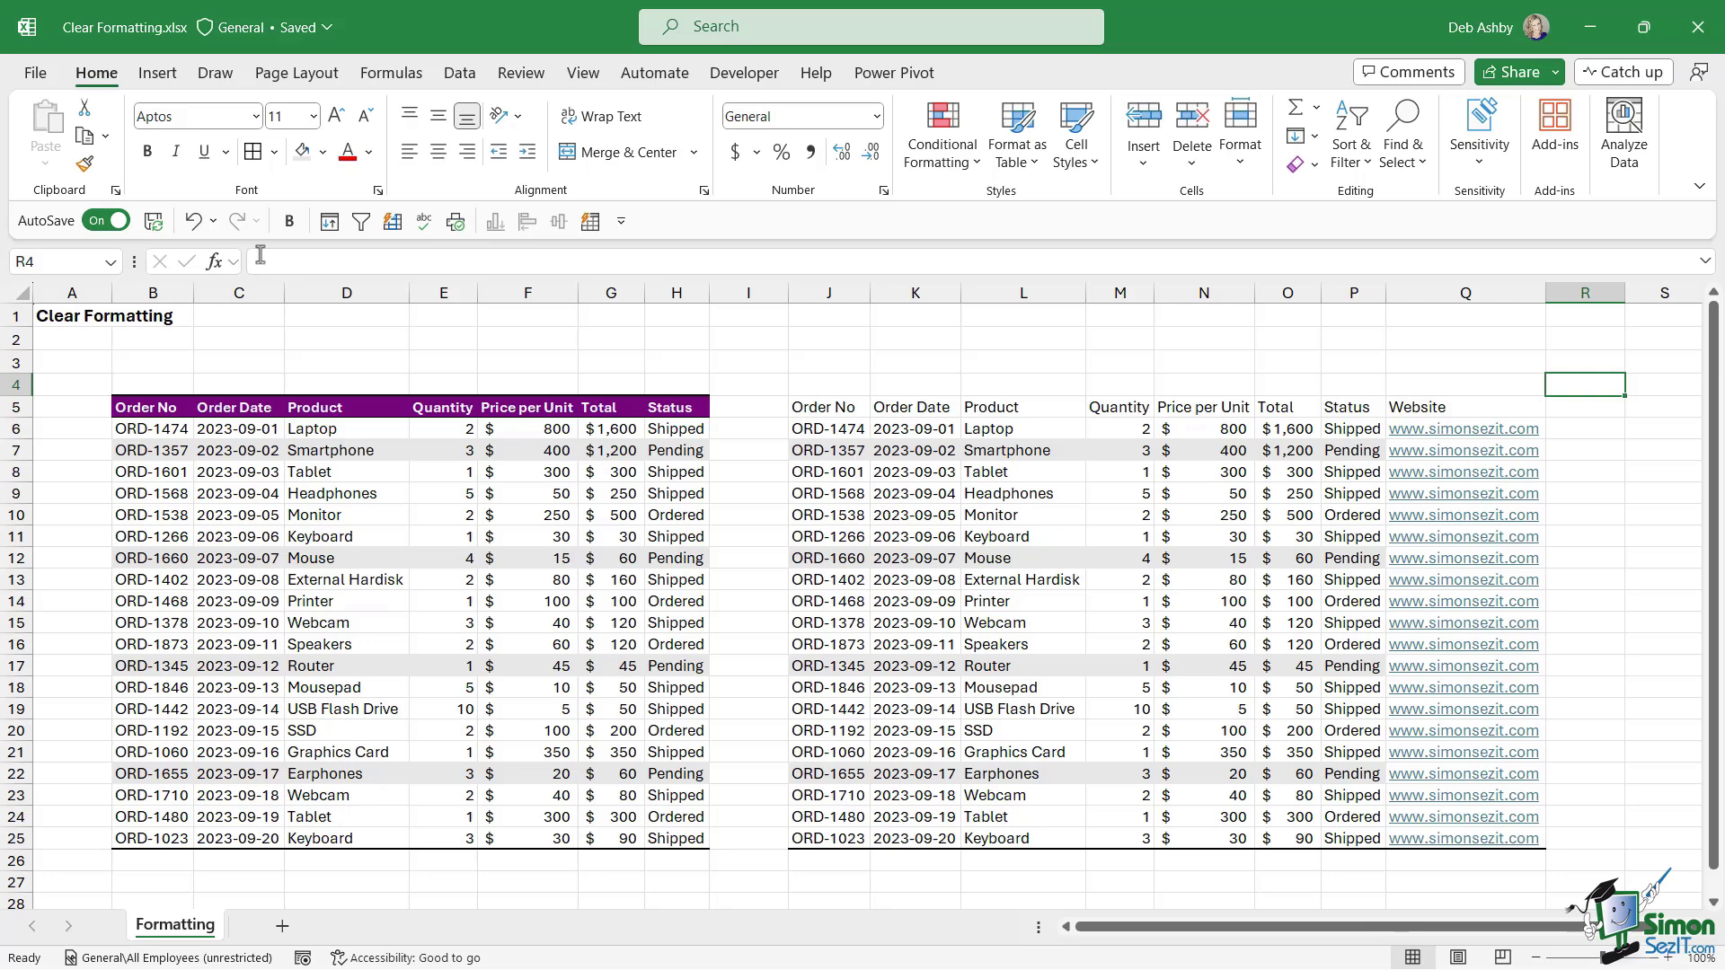
# - Undo Clear Formats, then apply Clear Contents to J5:Q5, leaving an empty purple bar
pyautogui.click(193, 221)
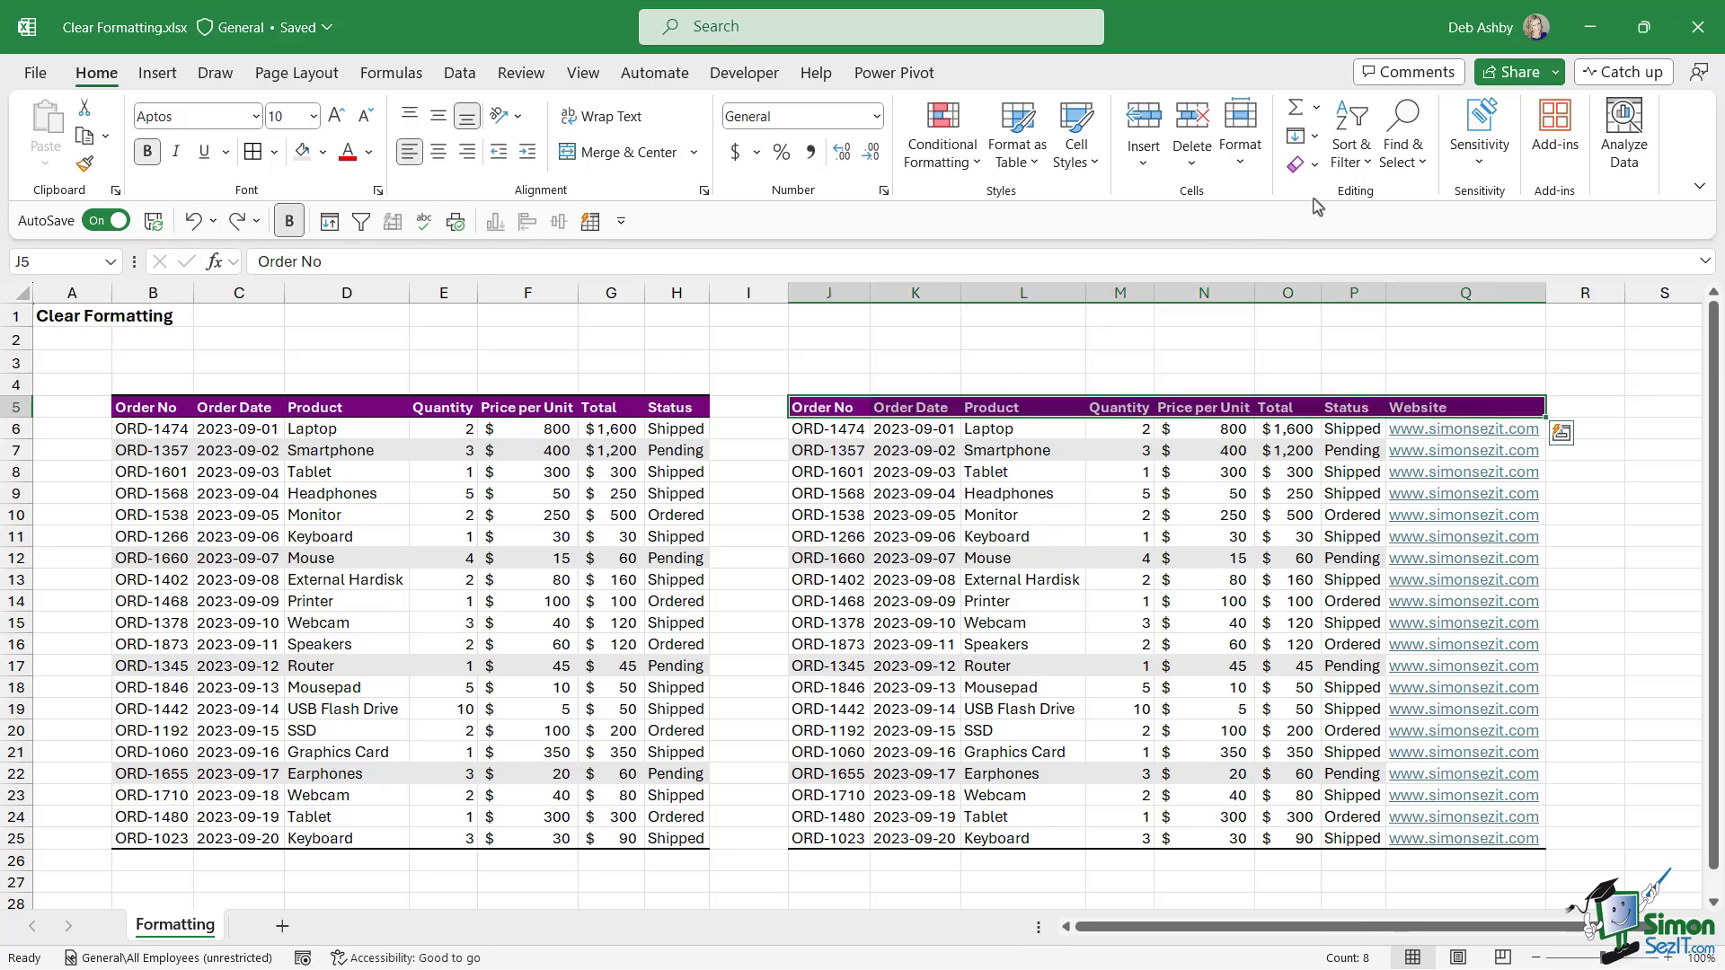
pyautogui.click(1307, 165)
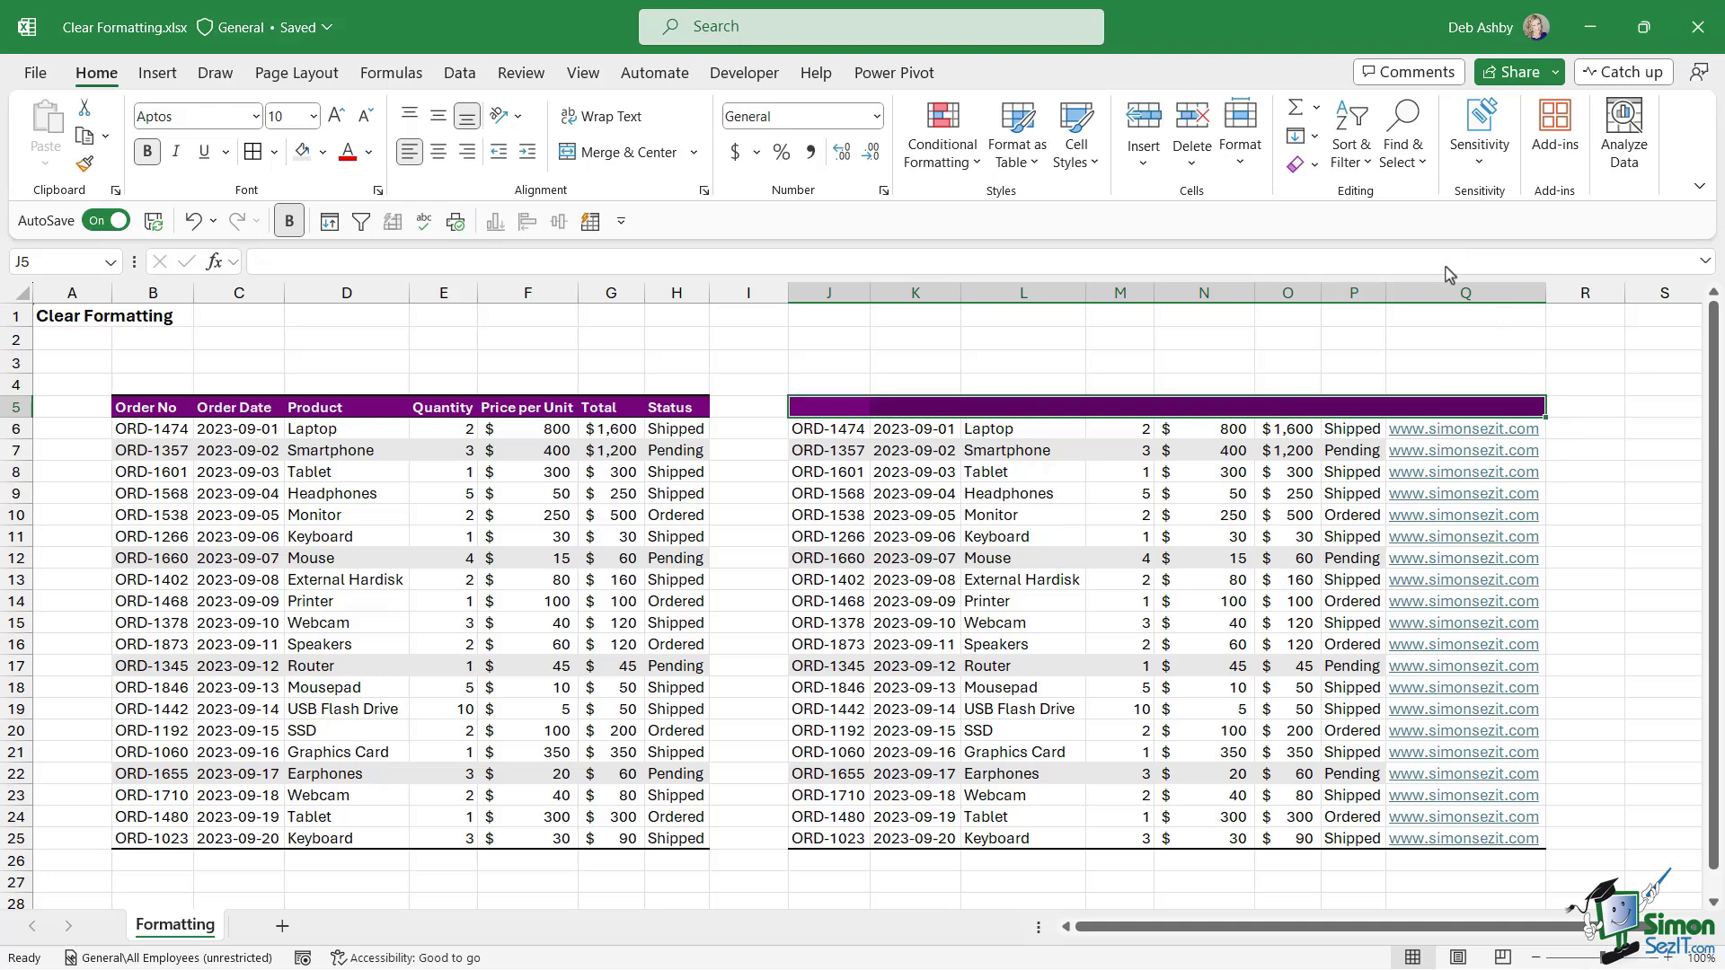
pyautogui.click(1662, 428)
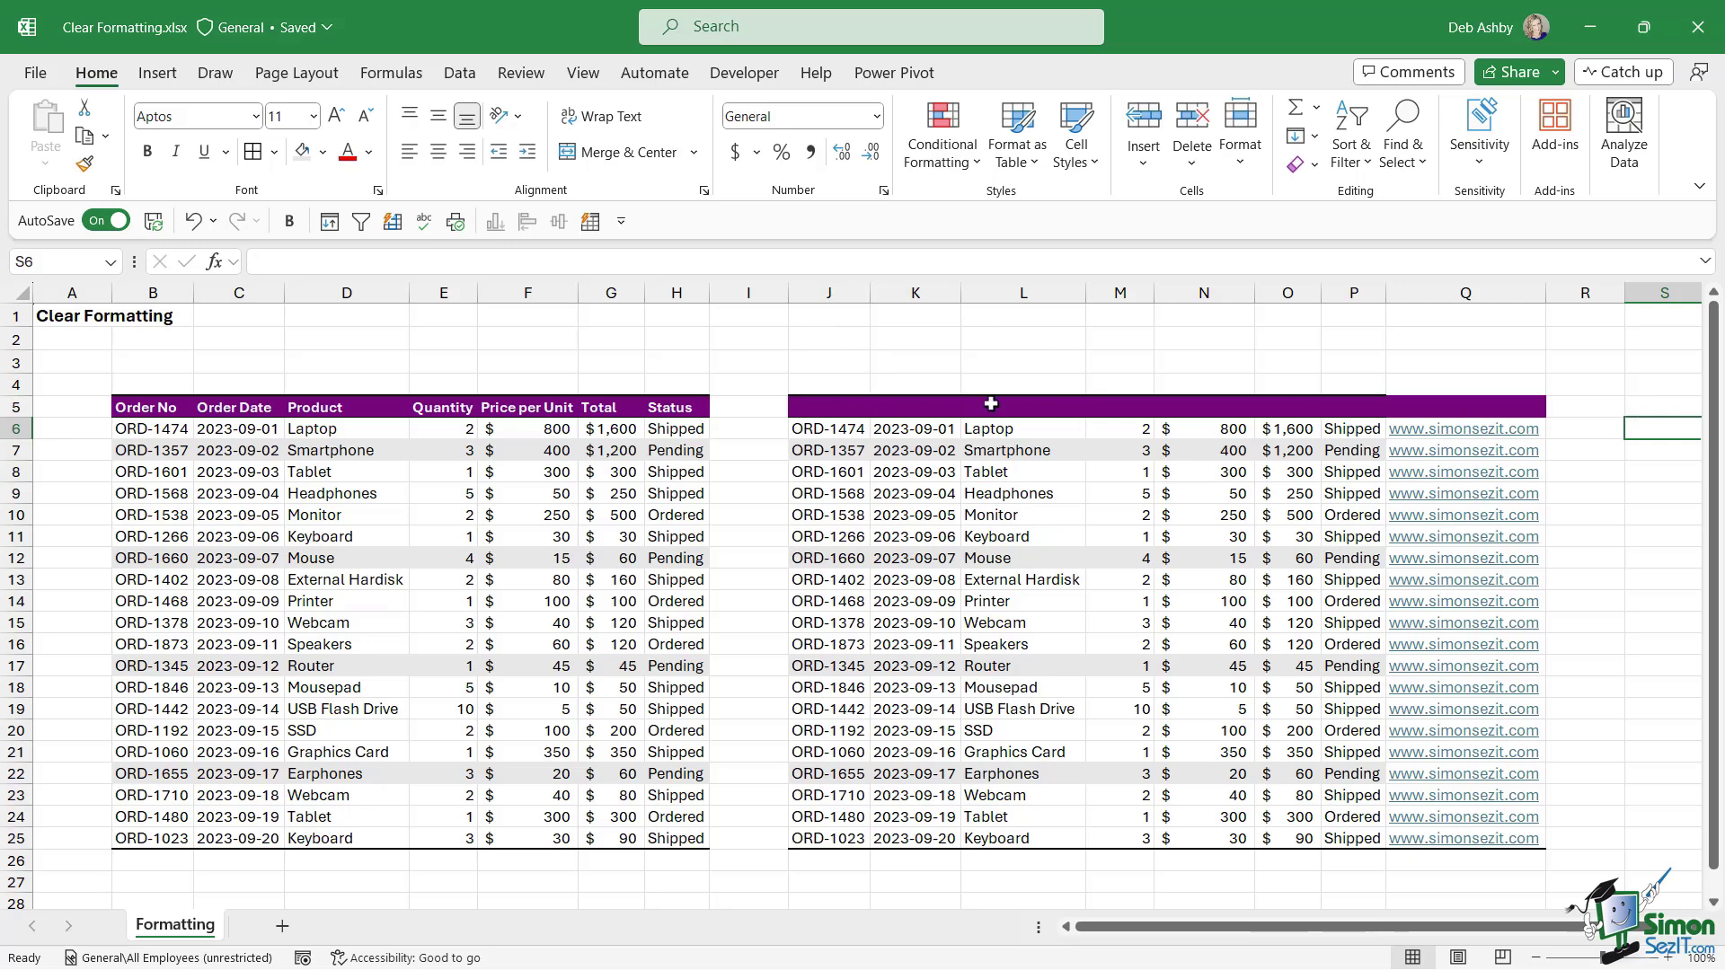
# - Undo twice to restore the header labels, then apply Clear Hyperlinks to the reselected J5:Q5
pyautogui.click(194, 223)
pyautogui.click(194, 223)
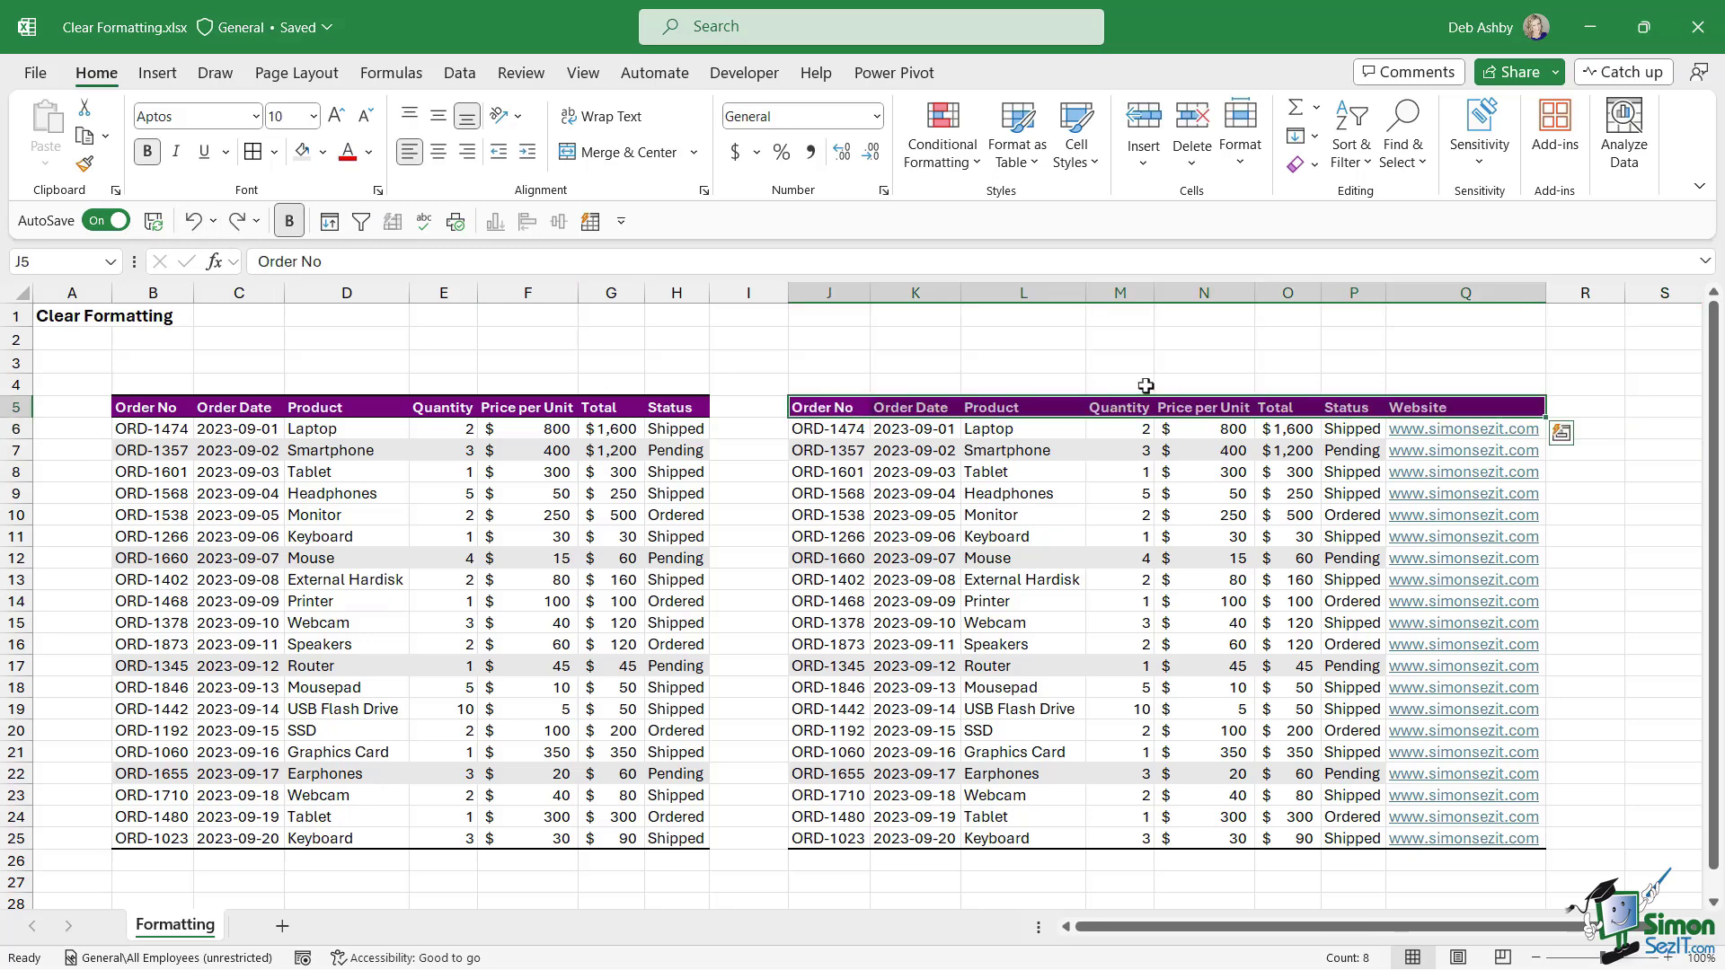
pyautogui.click(1259, 349)
pyautogui.moveTo(834, 403); pyautogui.dragTo(1527, 407)
pyautogui.click(1315, 164)
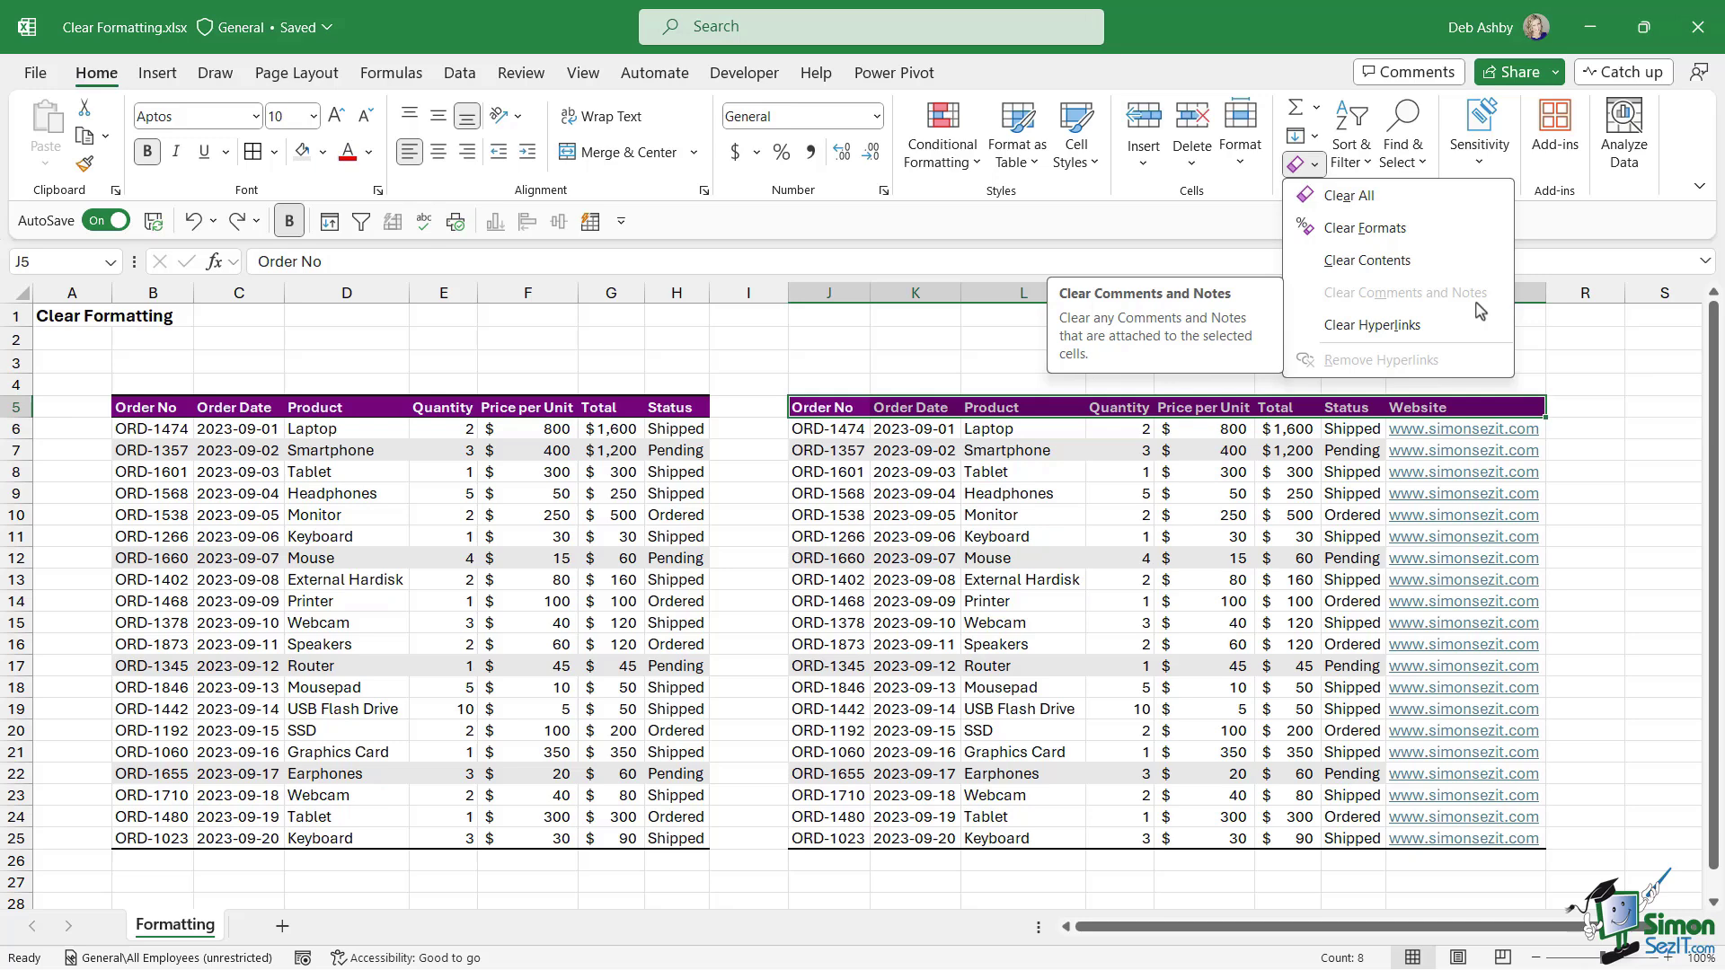
pyautogui.click(1364, 329)
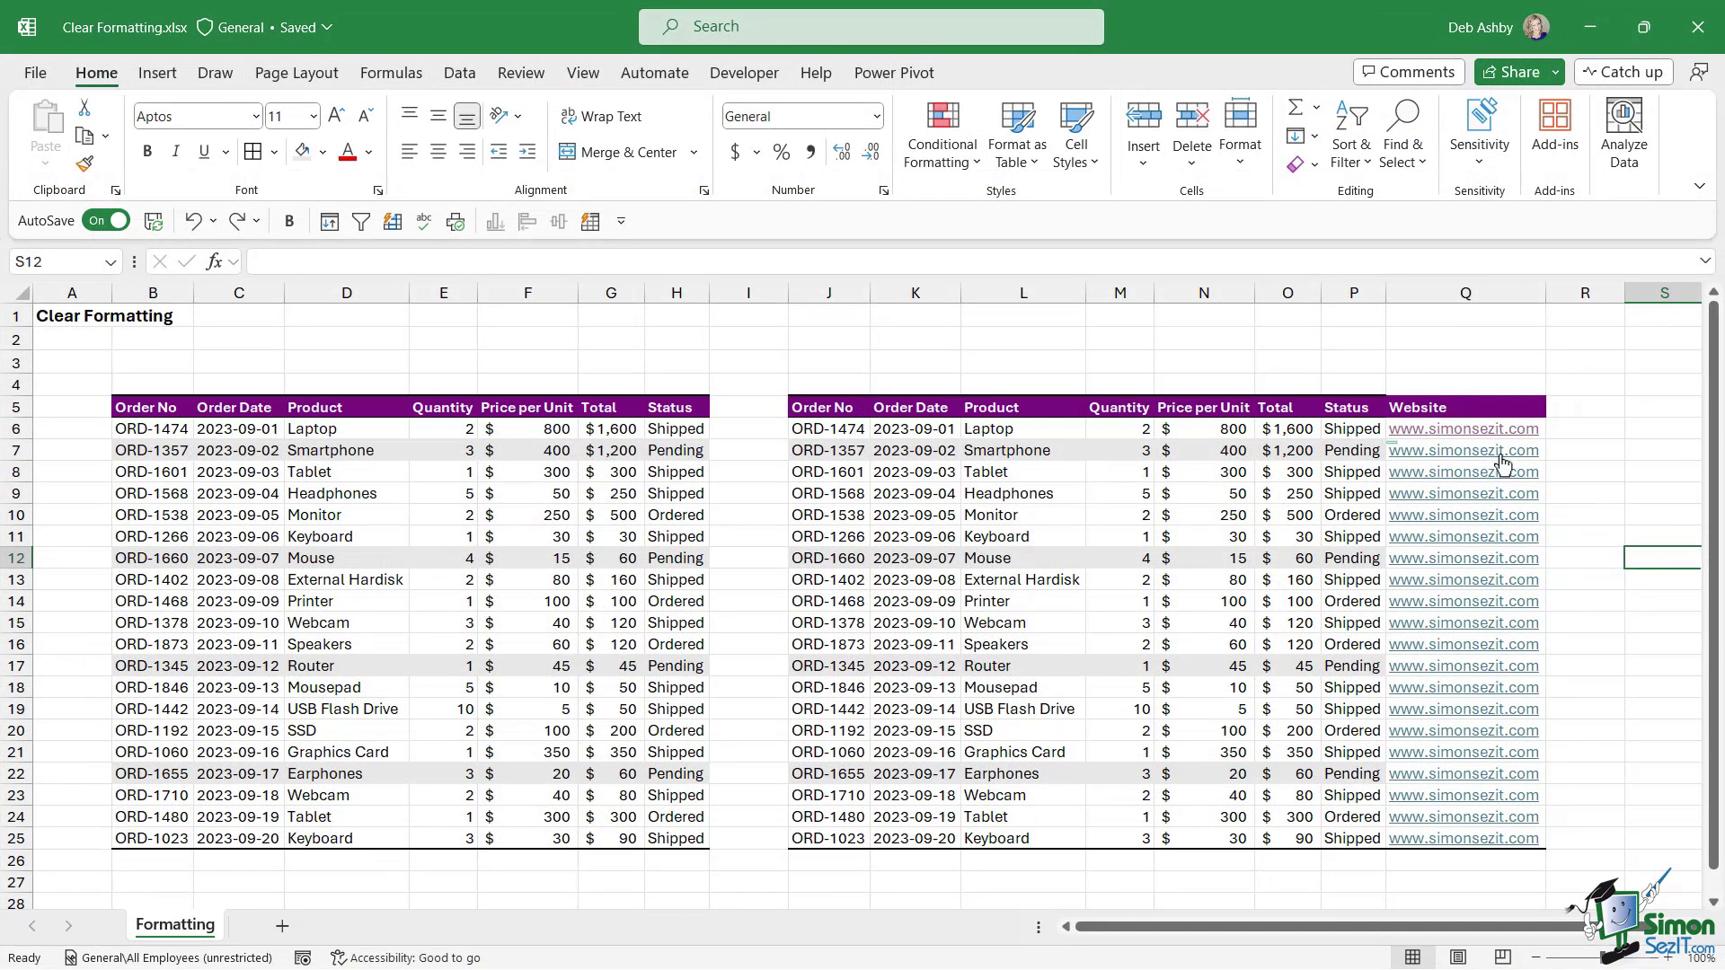
# - Apply Clear Hyperlinks to the Website column from Q6 down to the last entry
pyautogui.click(1544, 422)
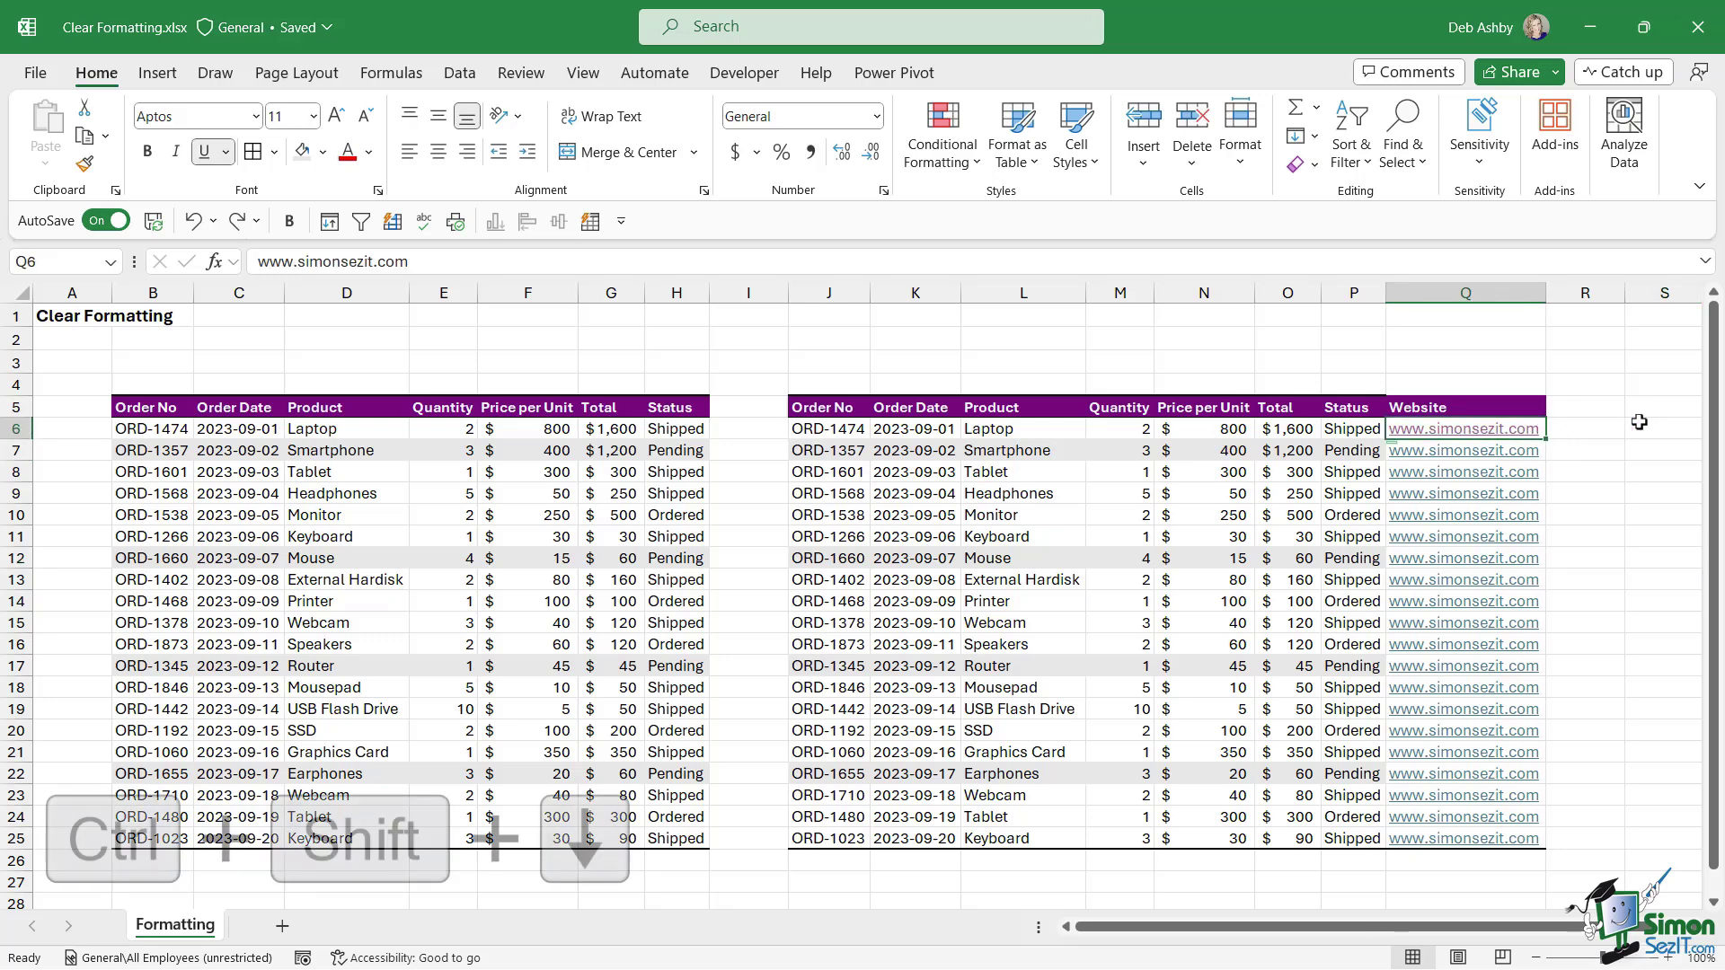
pyautogui.hotkey('ctrl', 'shift', 'Down')
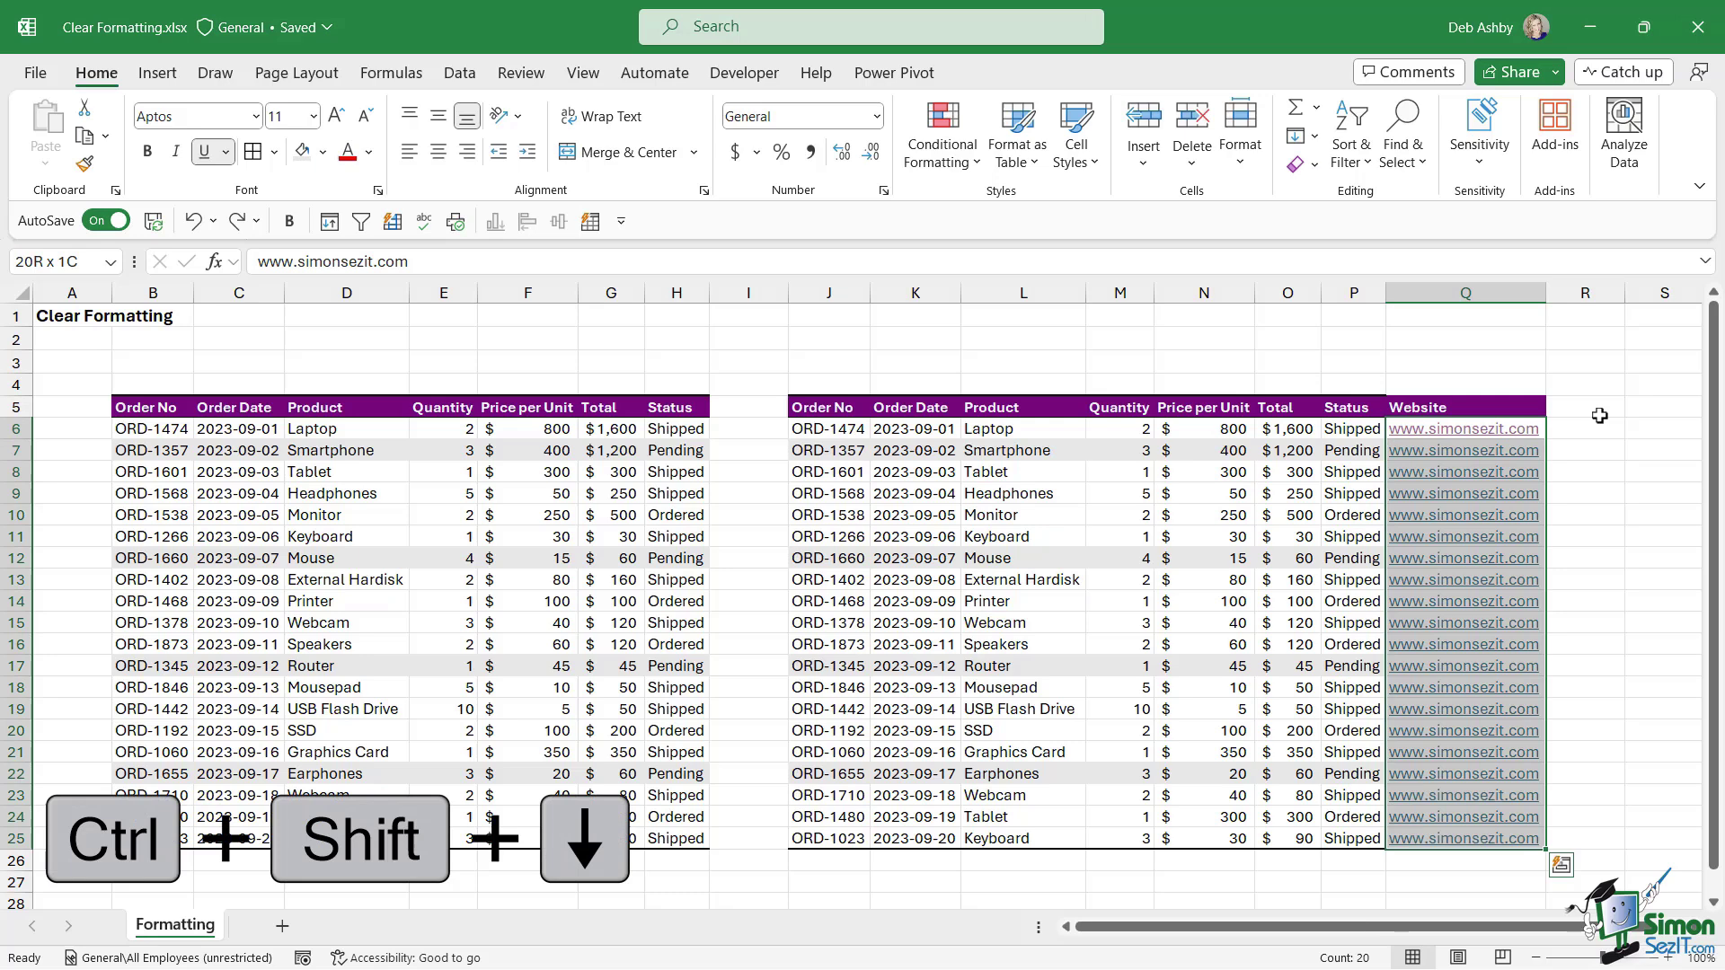
pyautogui.click(1321, 167)
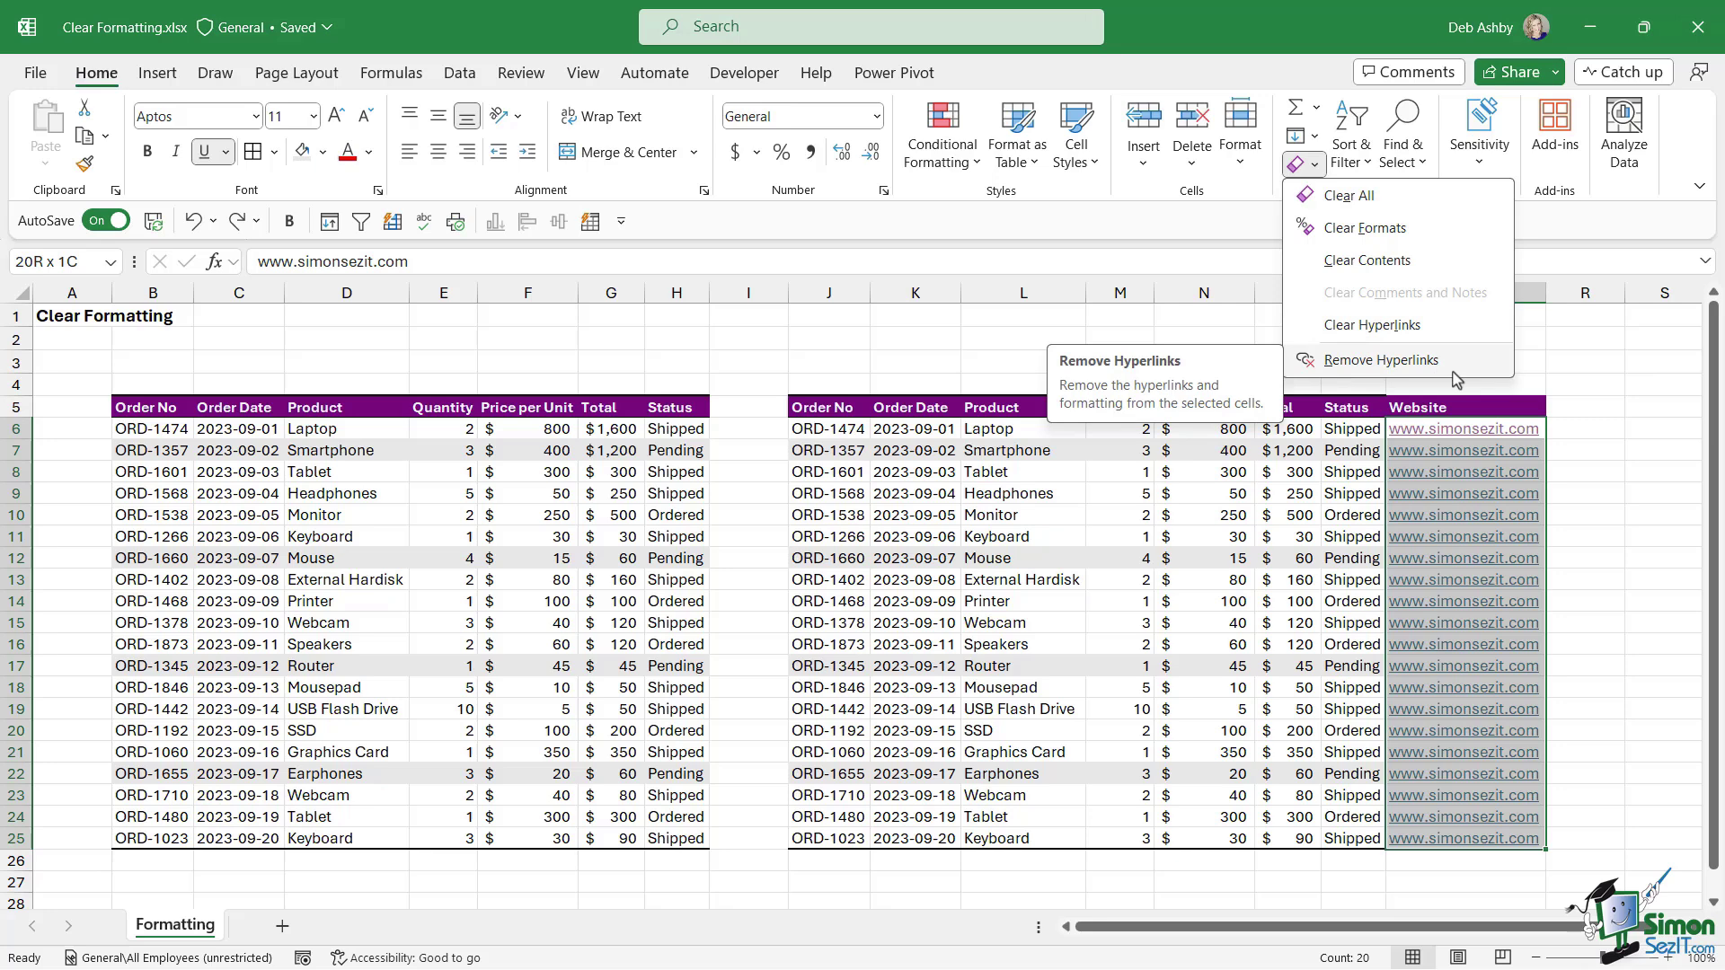
pyautogui.click(1407, 329)
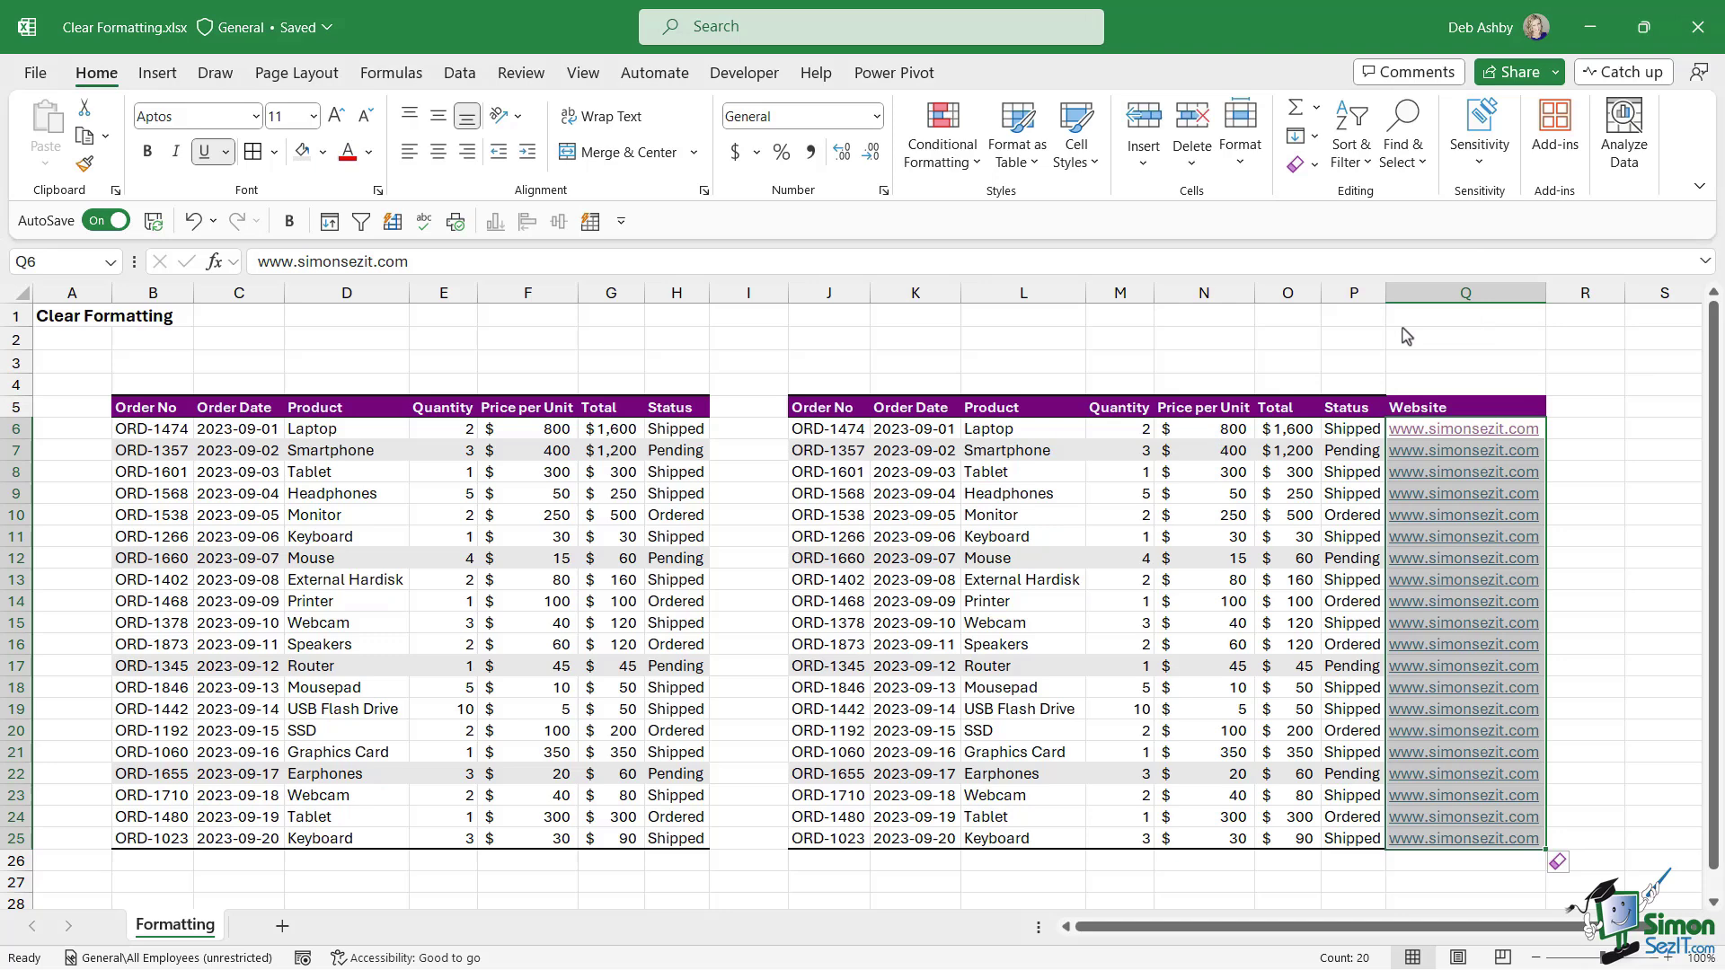
pyautogui.click(1658, 536)
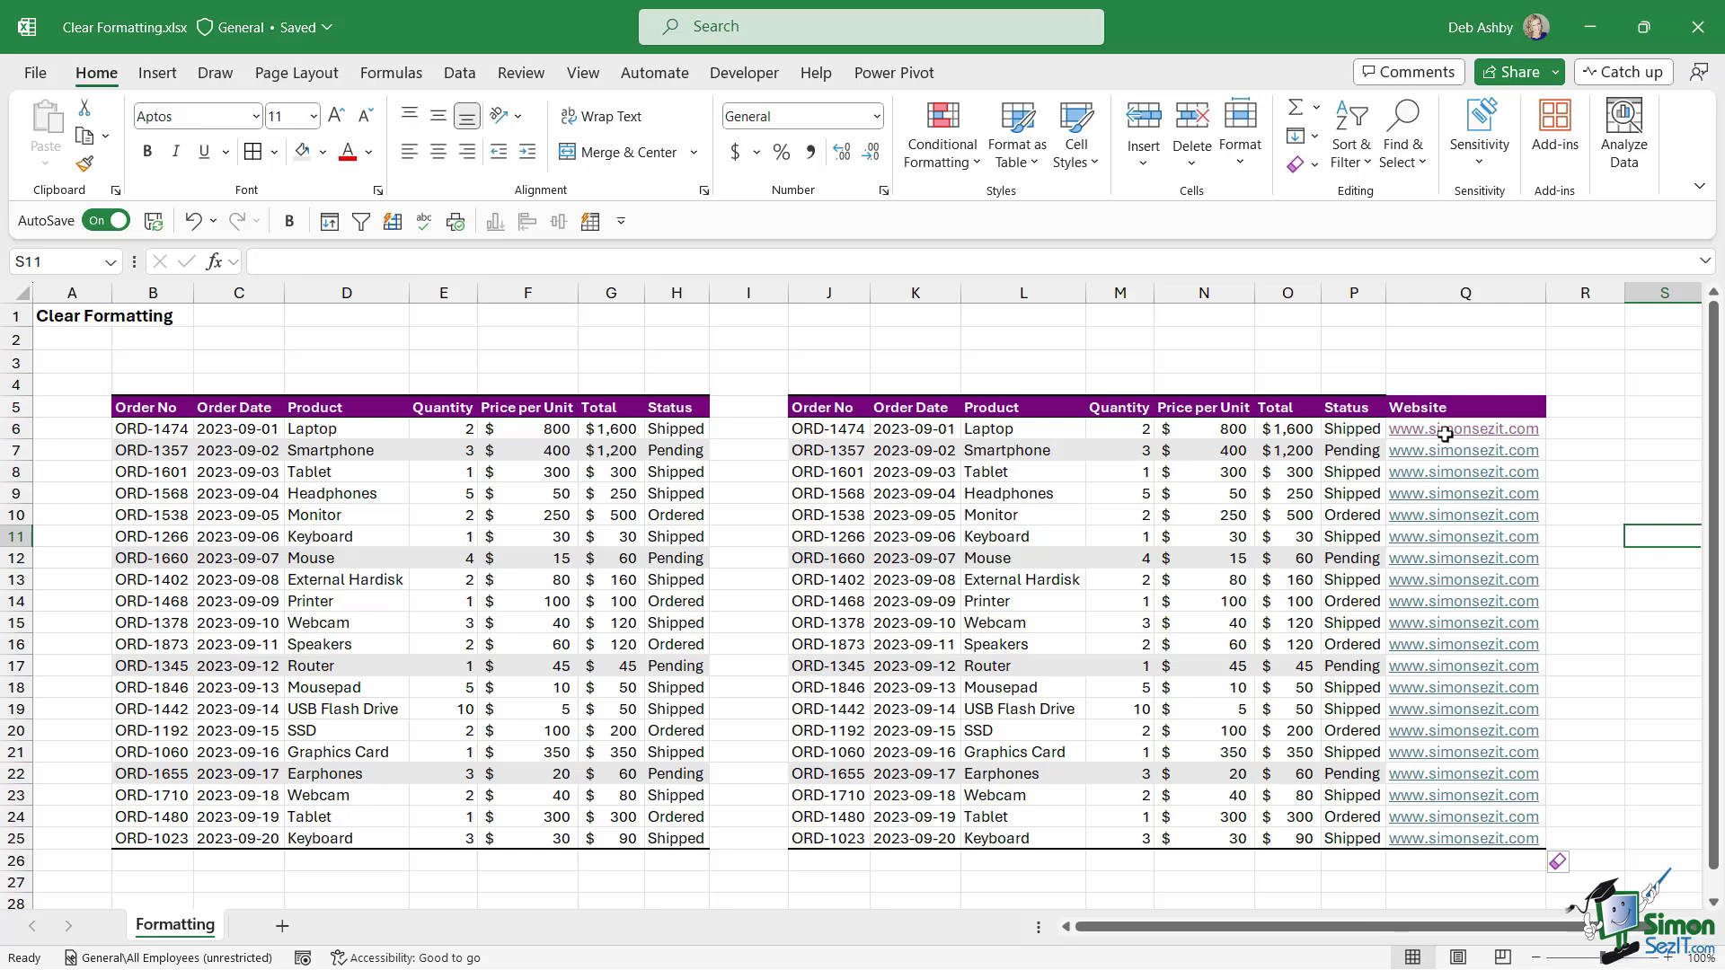
# - Click several Website cells to test that the links are dead, then undo with Ctrl+Z
pyautogui.click(1448, 471)
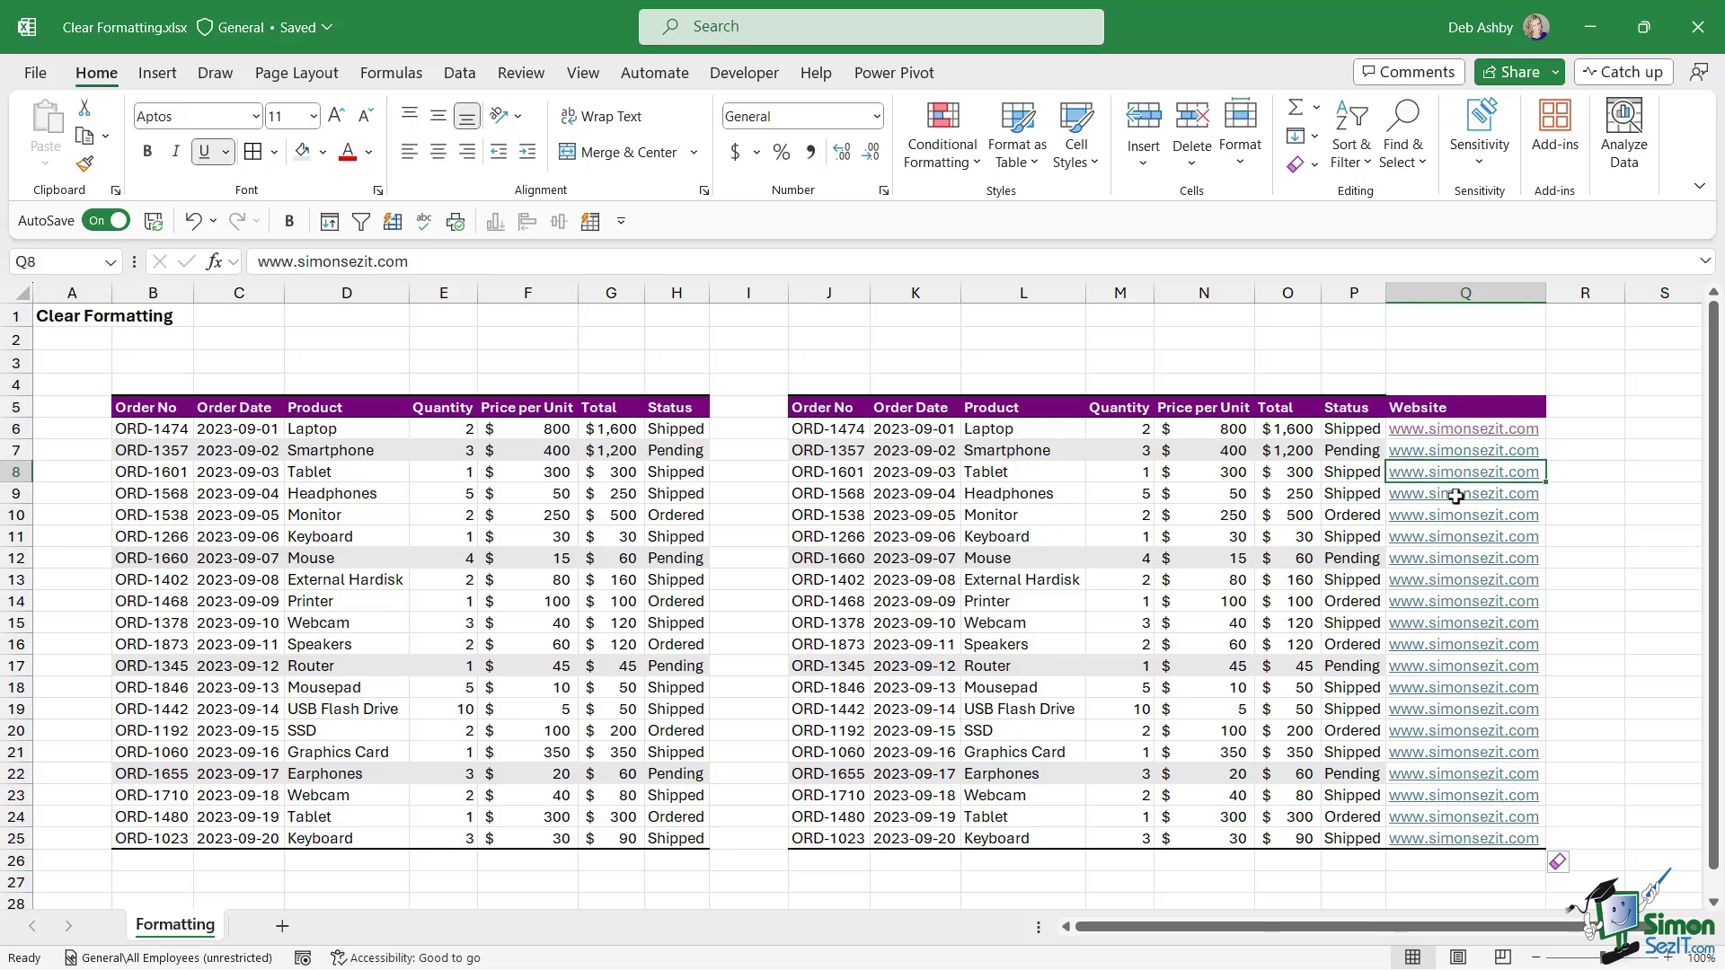
pyautogui.click(1455, 494)
pyautogui.click(1455, 516)
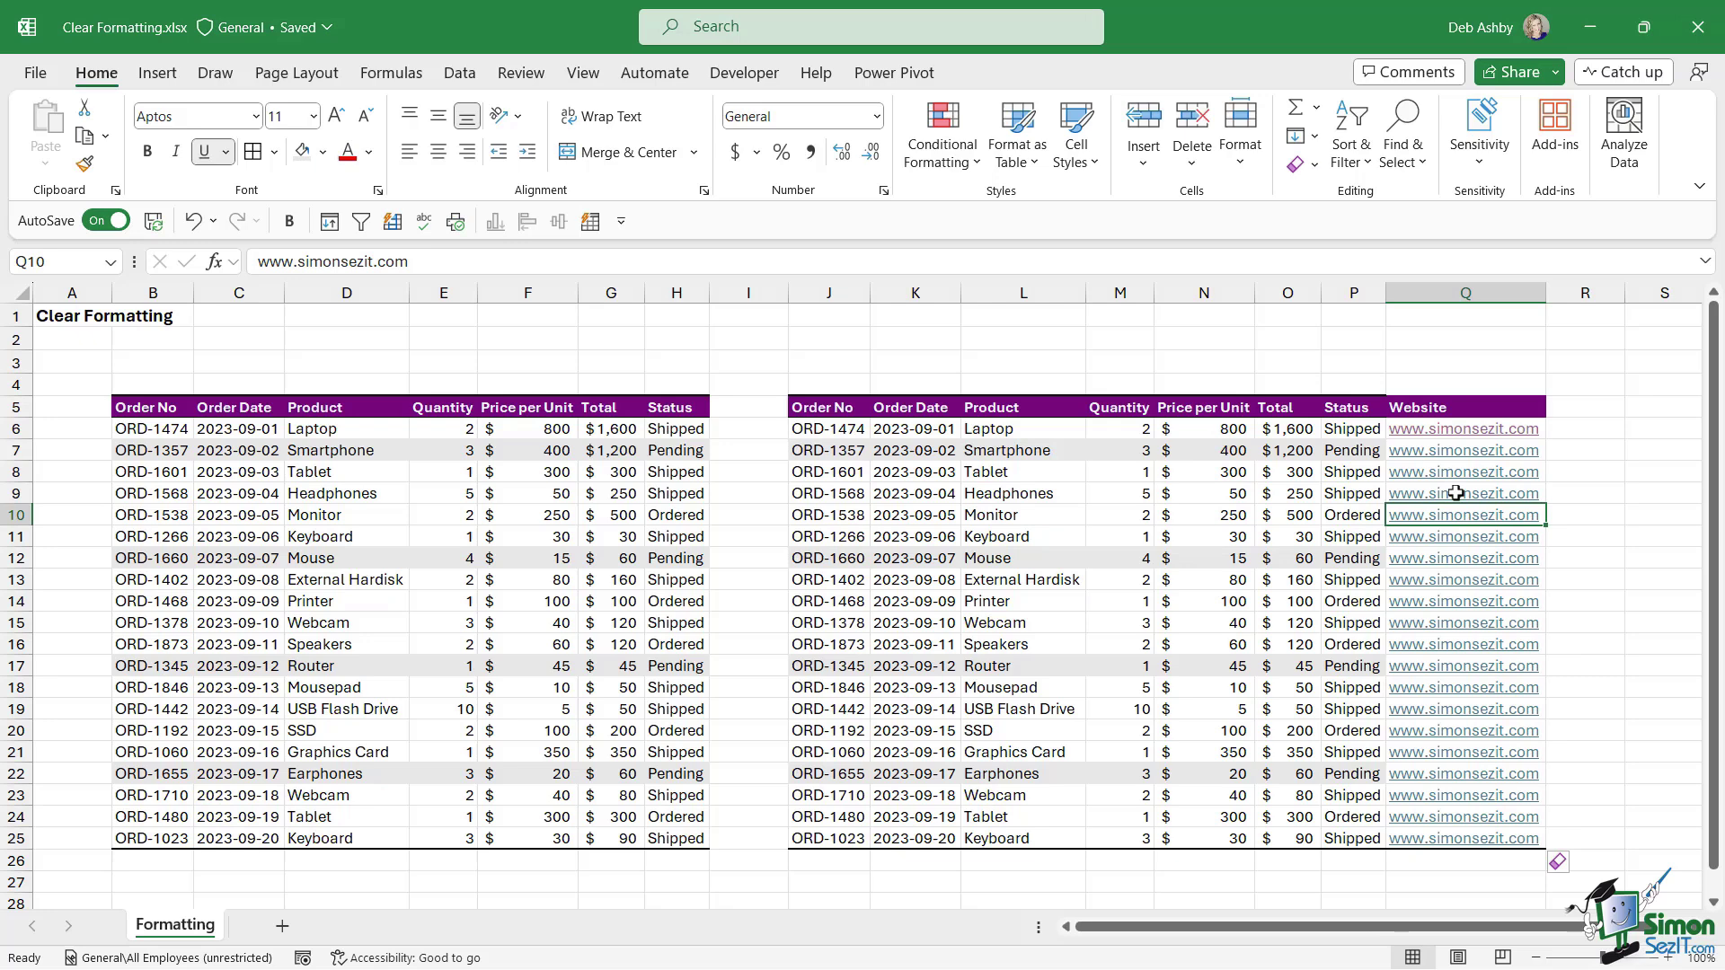
pyautogui.click(1455, 493)
pyautogui.click(1457, 473)
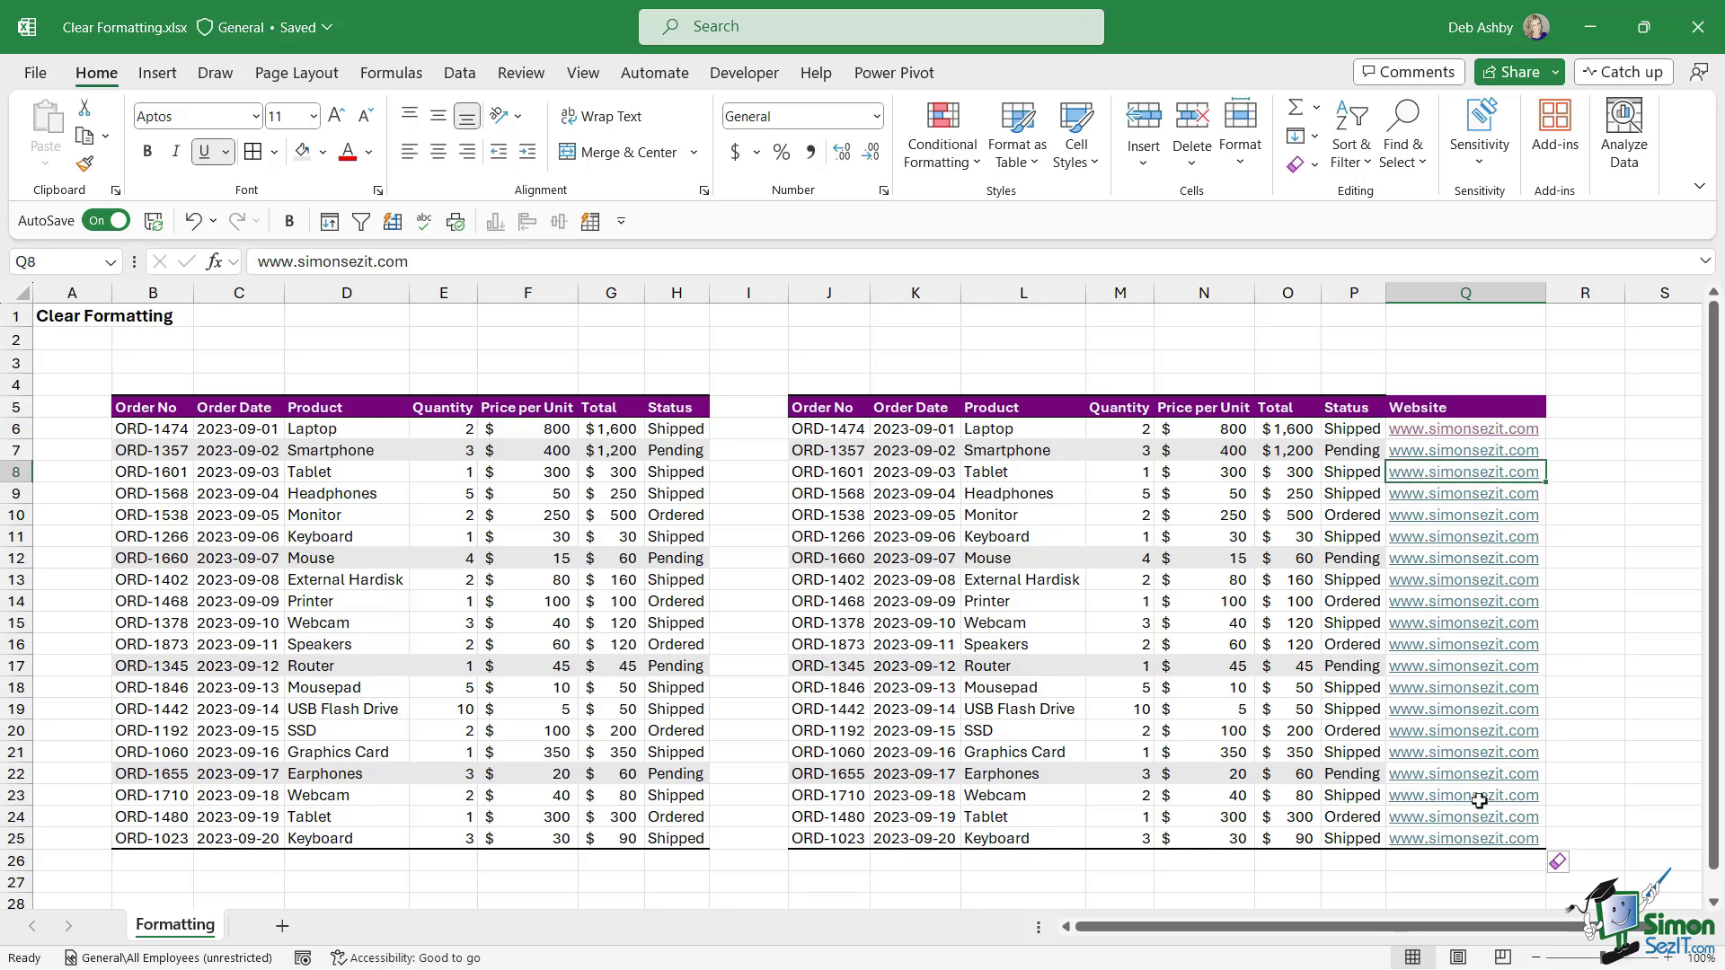
pyautogui.hotkey('ctrl', 'z')
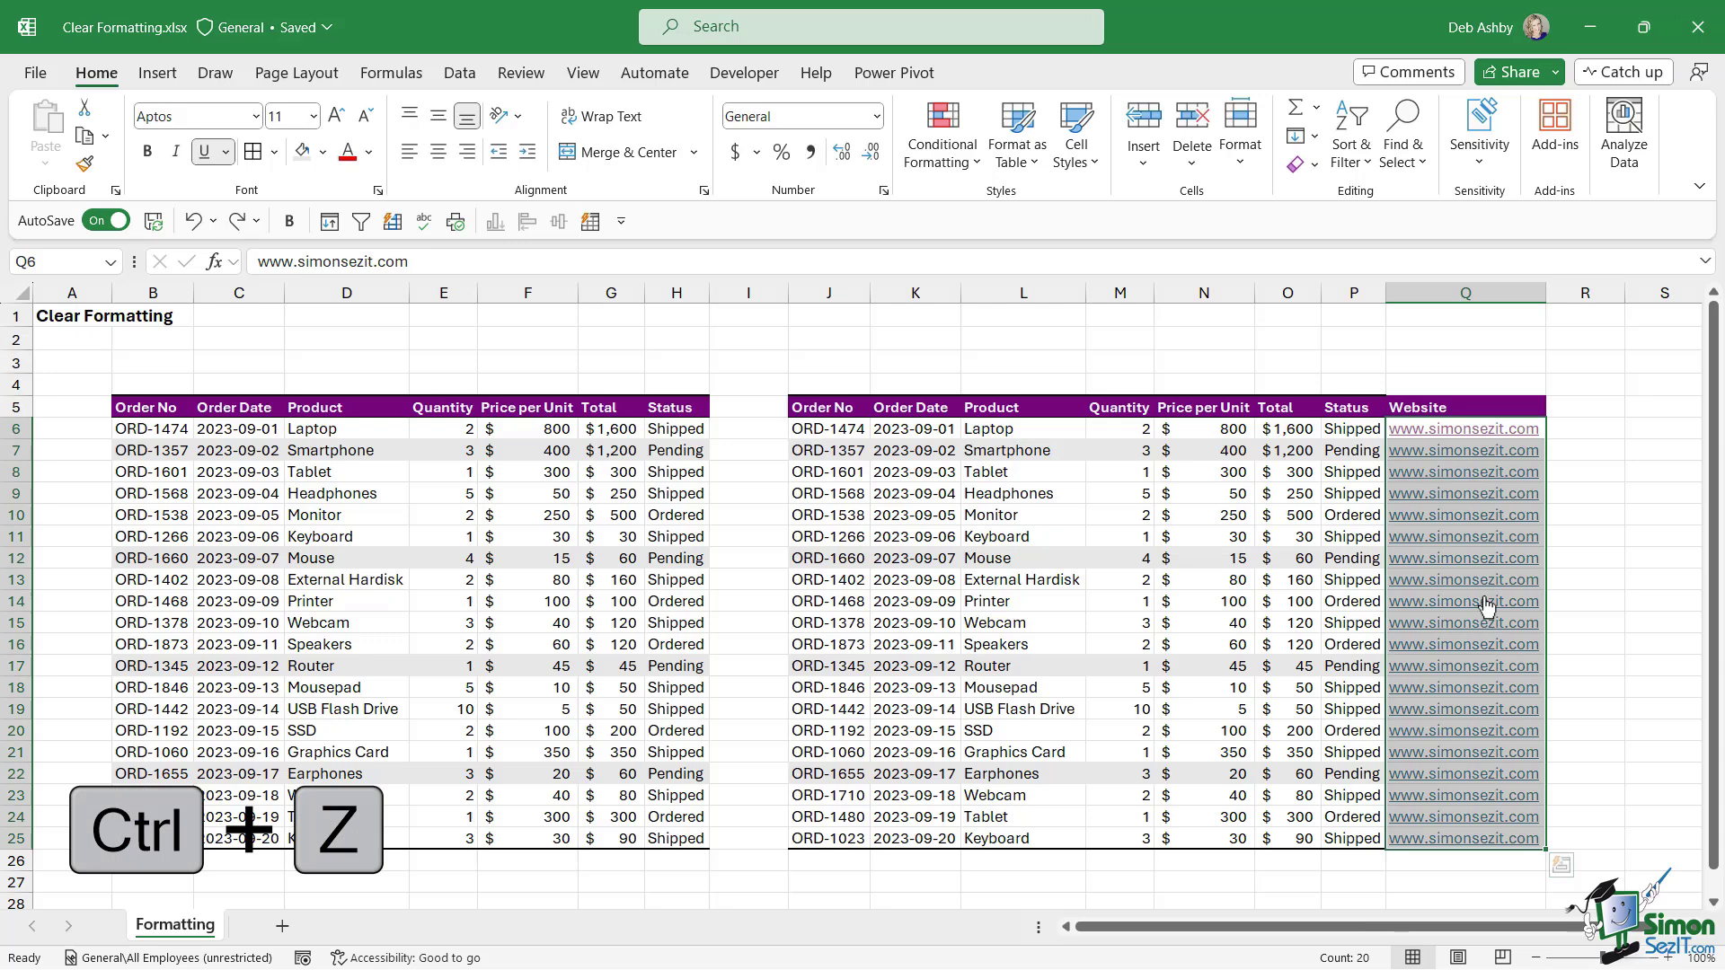
# - Apply Remove Hyperlinks to the Website addresses in Q6:Q25
pyautogui.click(1595, 472)
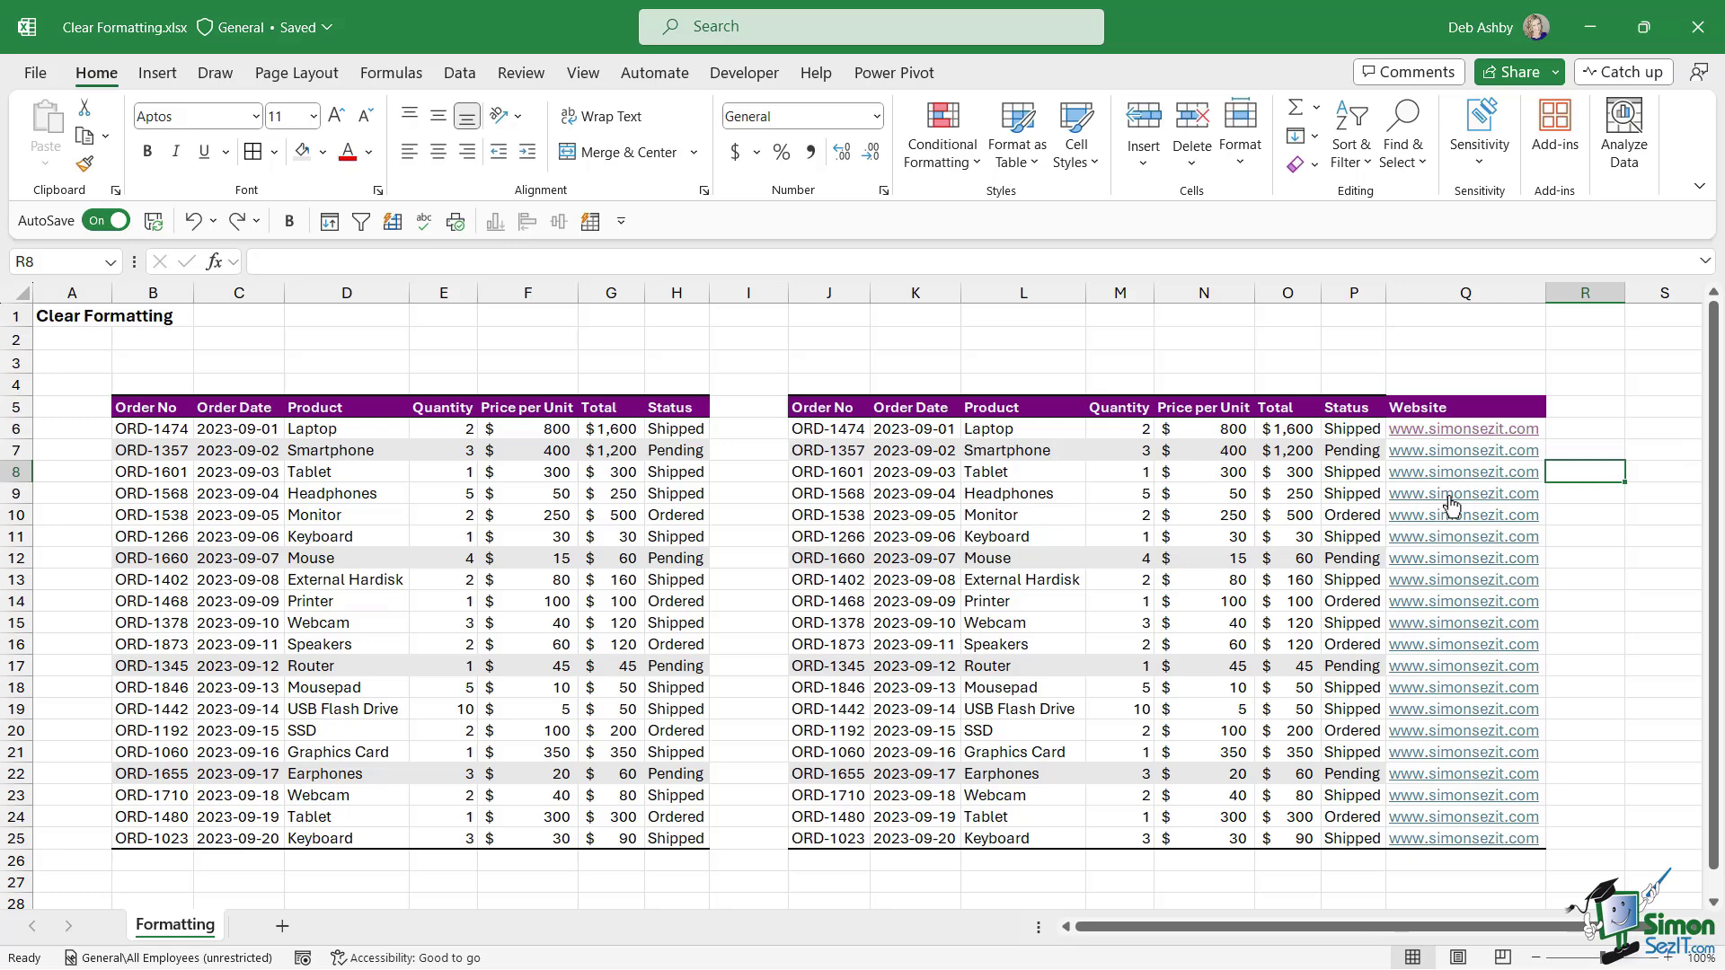
pyautogui.click(1547, 429)
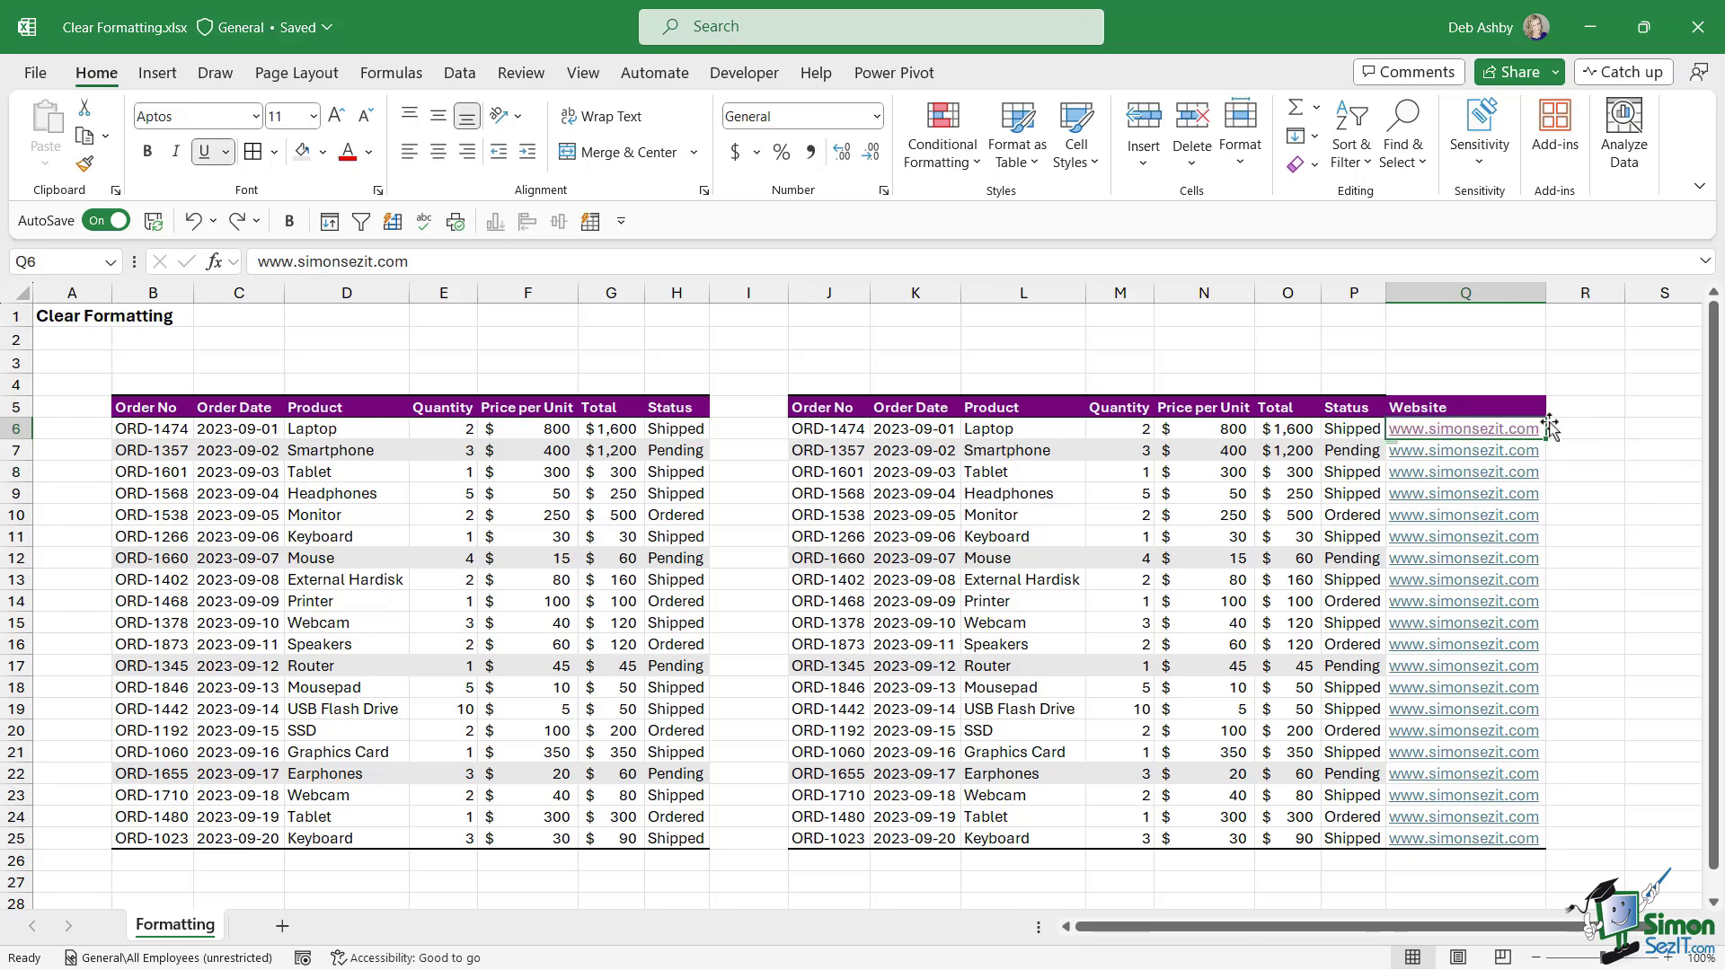
pyautogui.hotkey('ctrl', 'shift', 'Down')
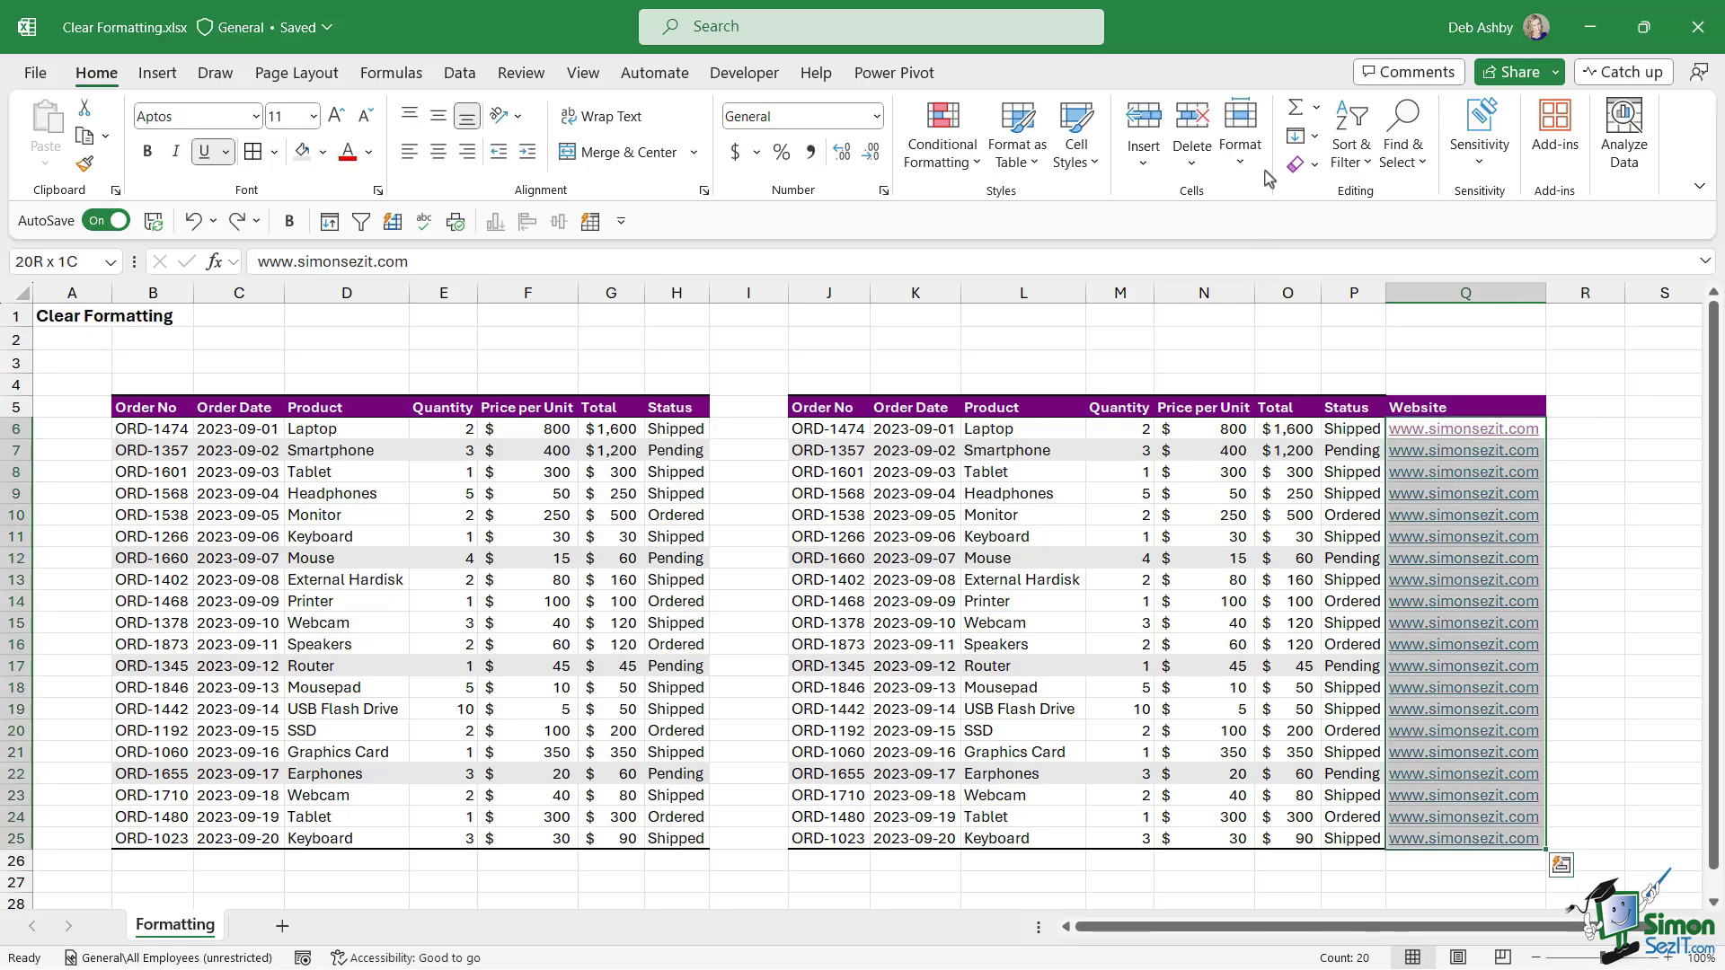
pyautogui.click(1301, 163)
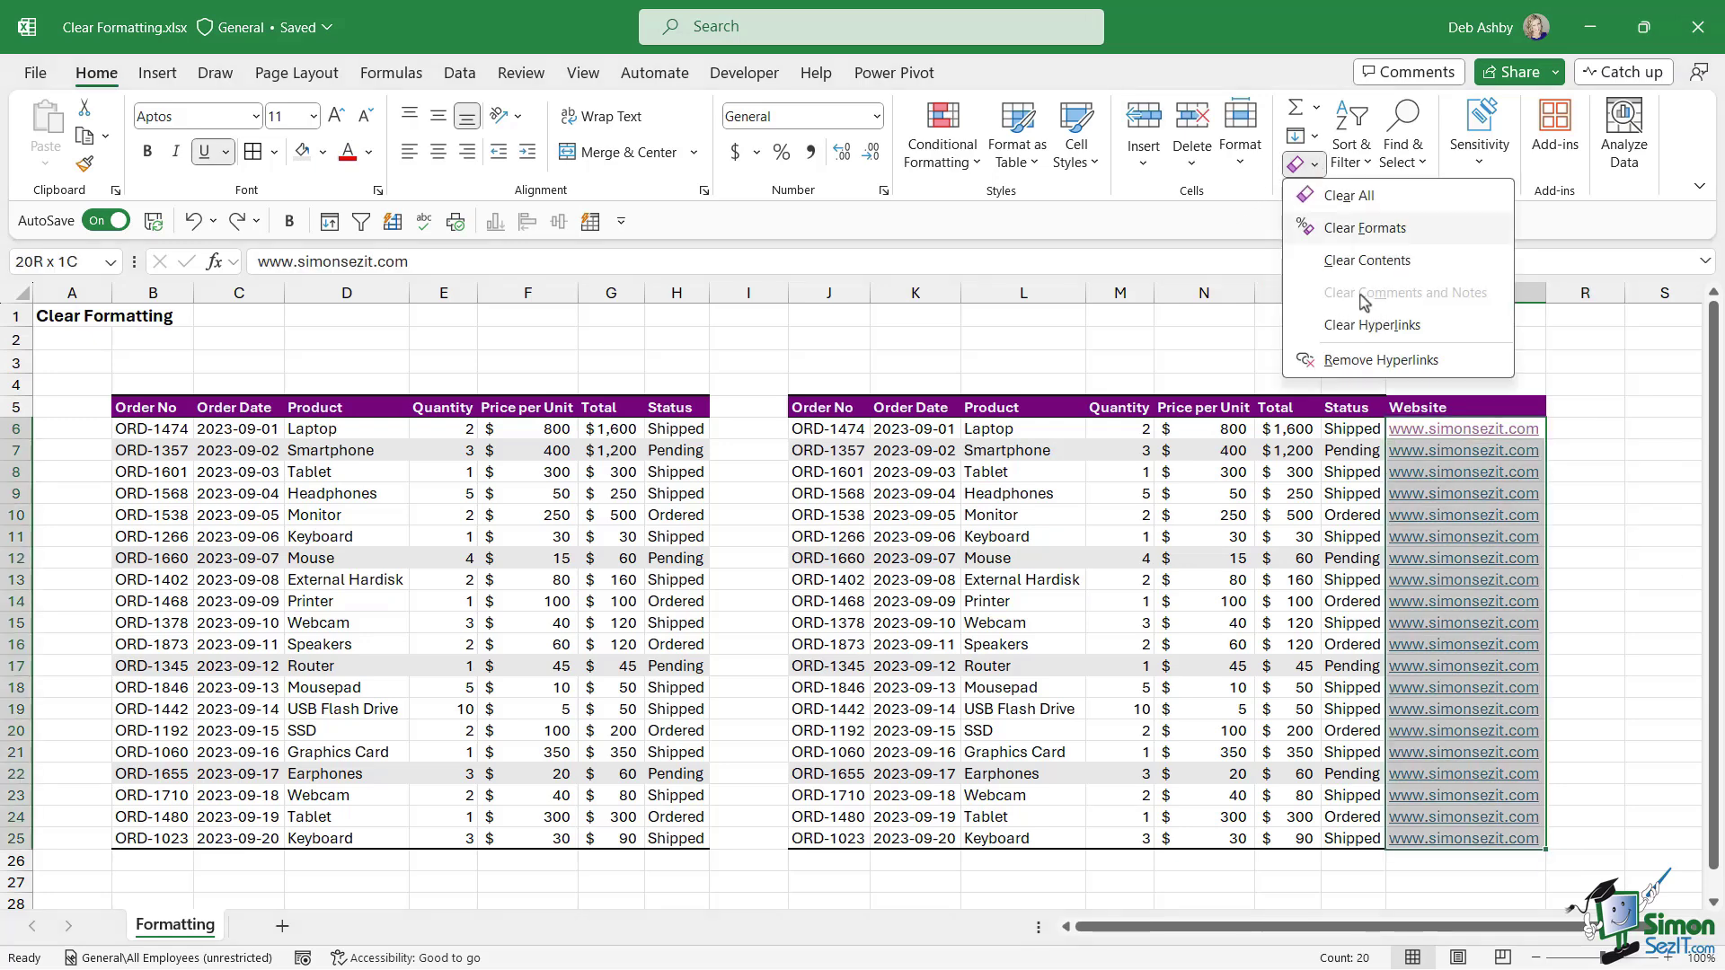
pyautogui.click(1381, 360)
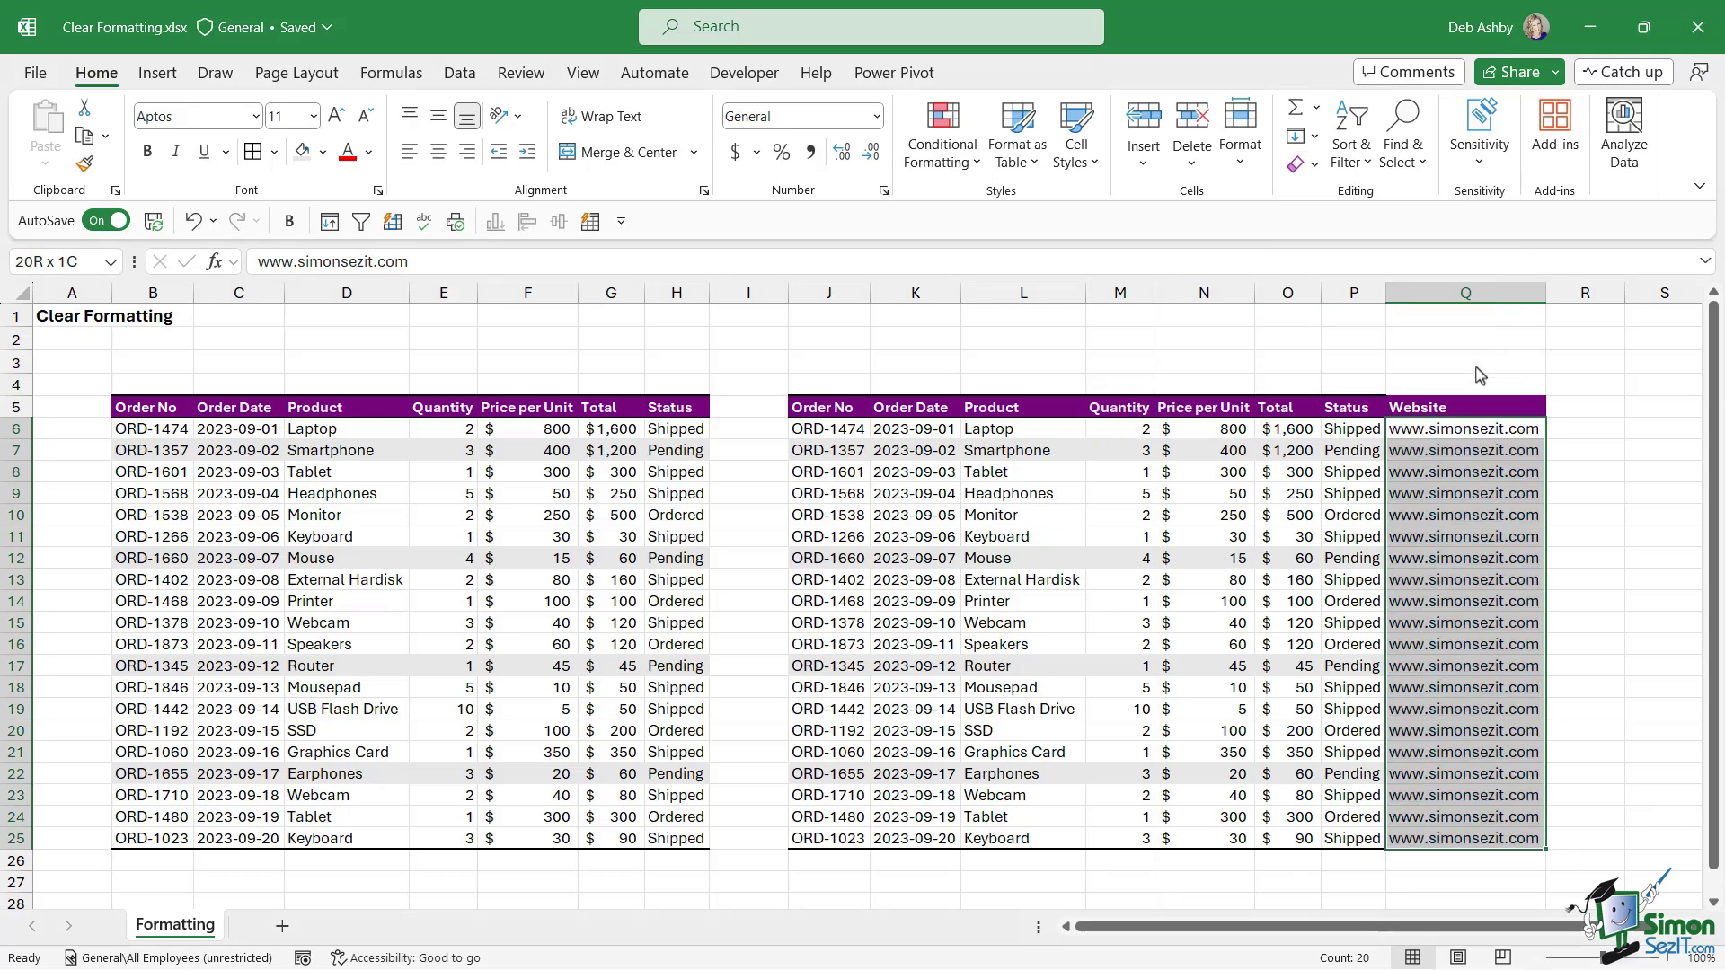
pyautogui.click(1592, 430)
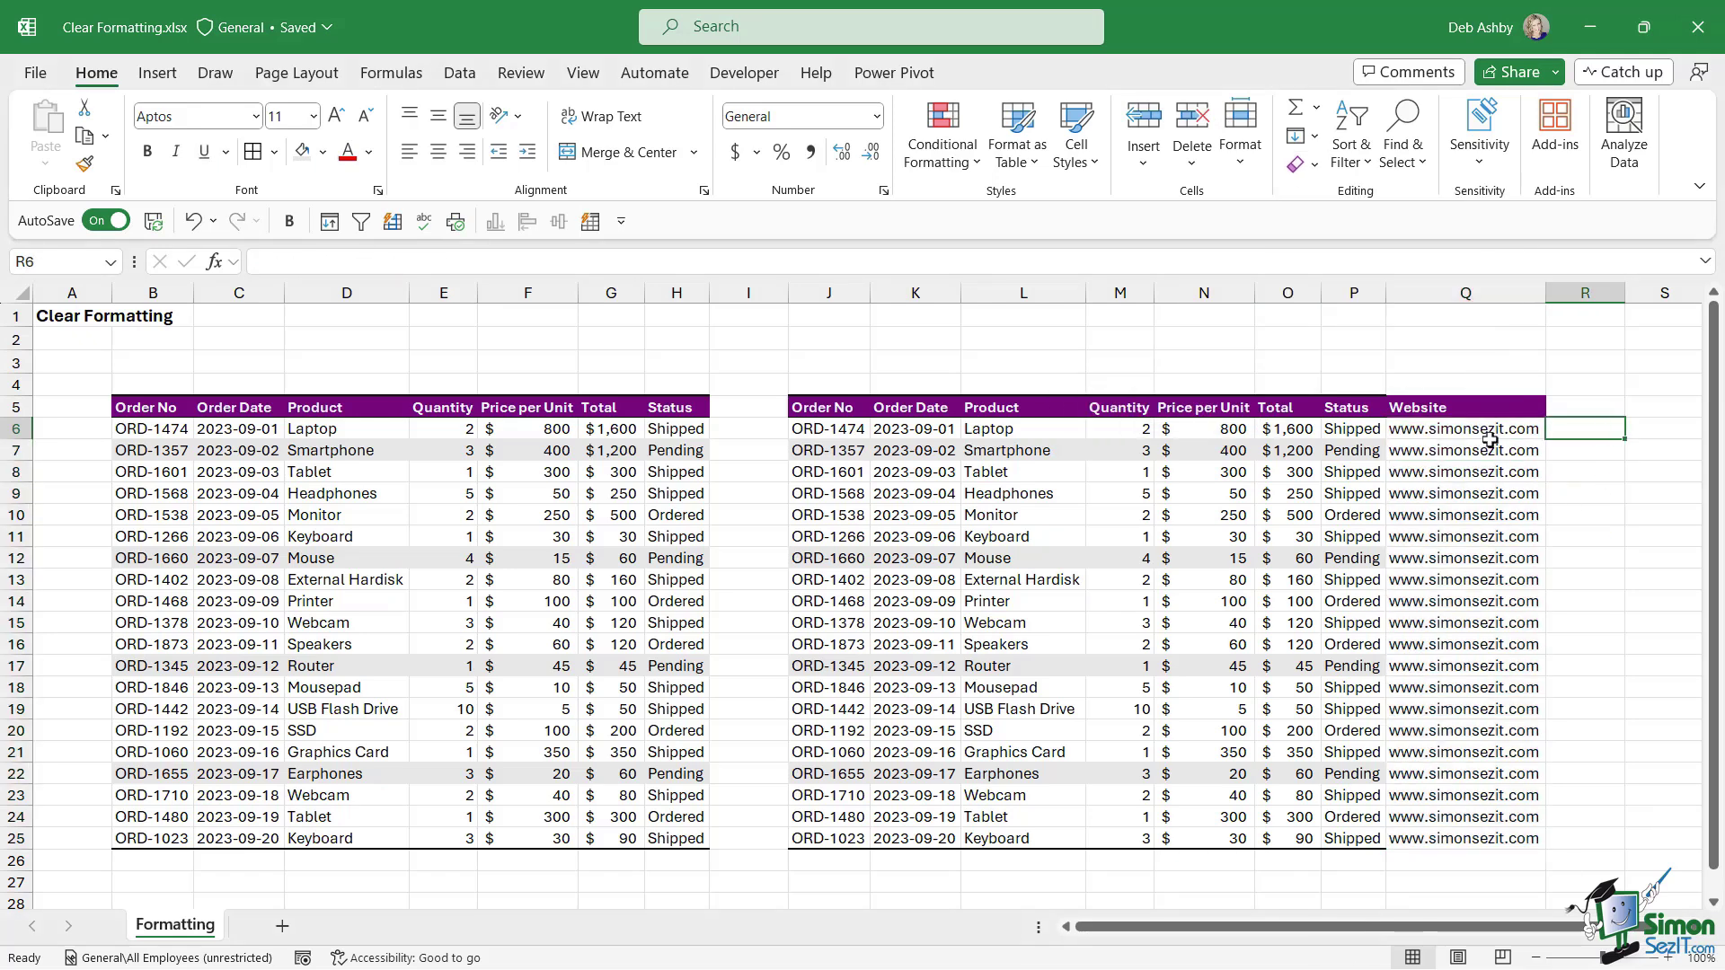
# - Click through the Website addresses to confirm they are now plain text
pyautogui.click(1457, 432)
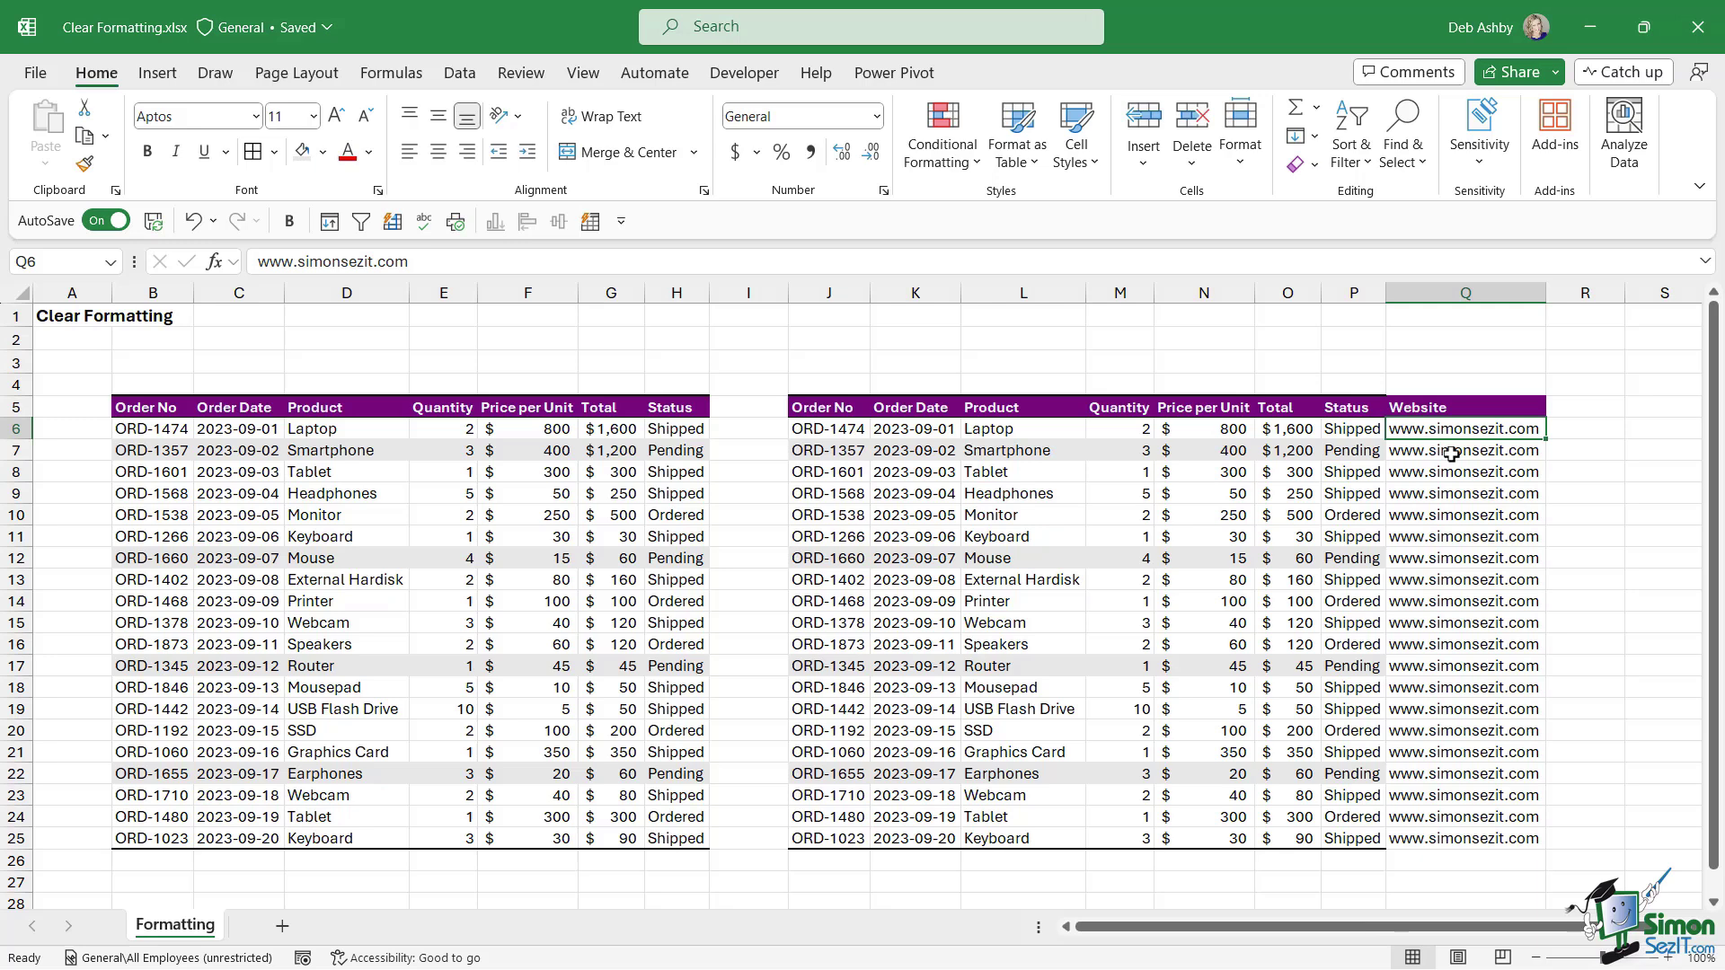
pyautogui.click(1455, 454)
pyautogui.click(1452, 473)
pyautogui.click(1455, 494)
pyautogui.click(1459, 514)
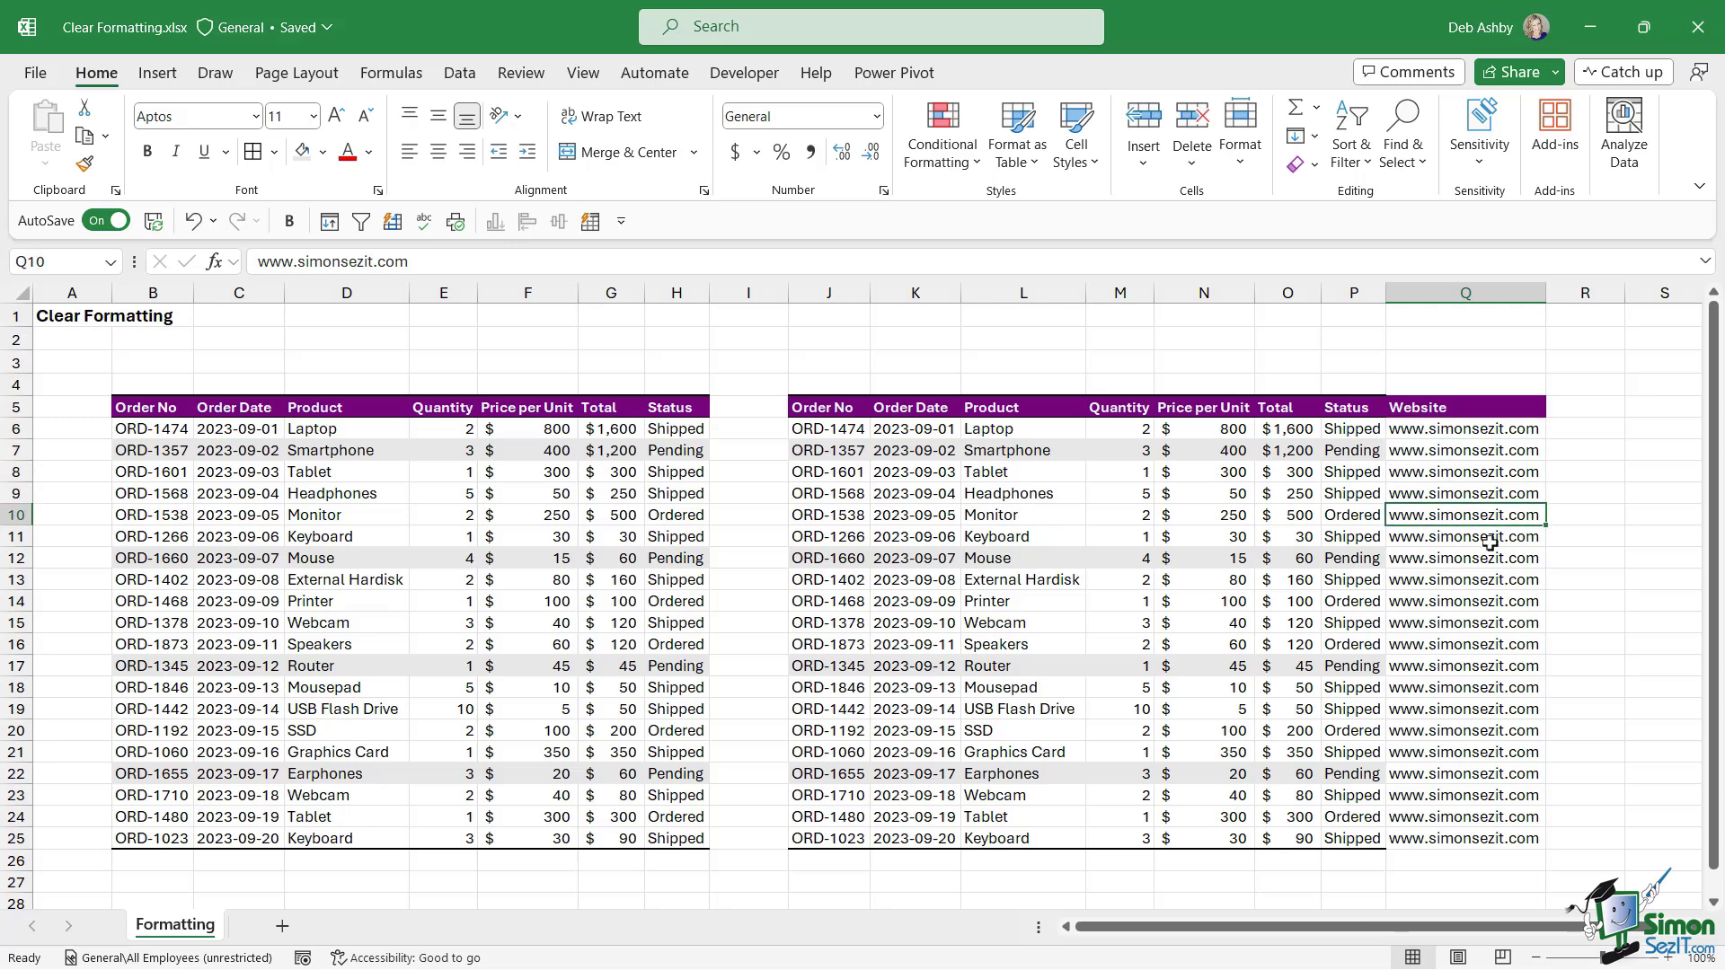
pyautogui.click(1471, 537)
pyautogui.click(1464, 557)
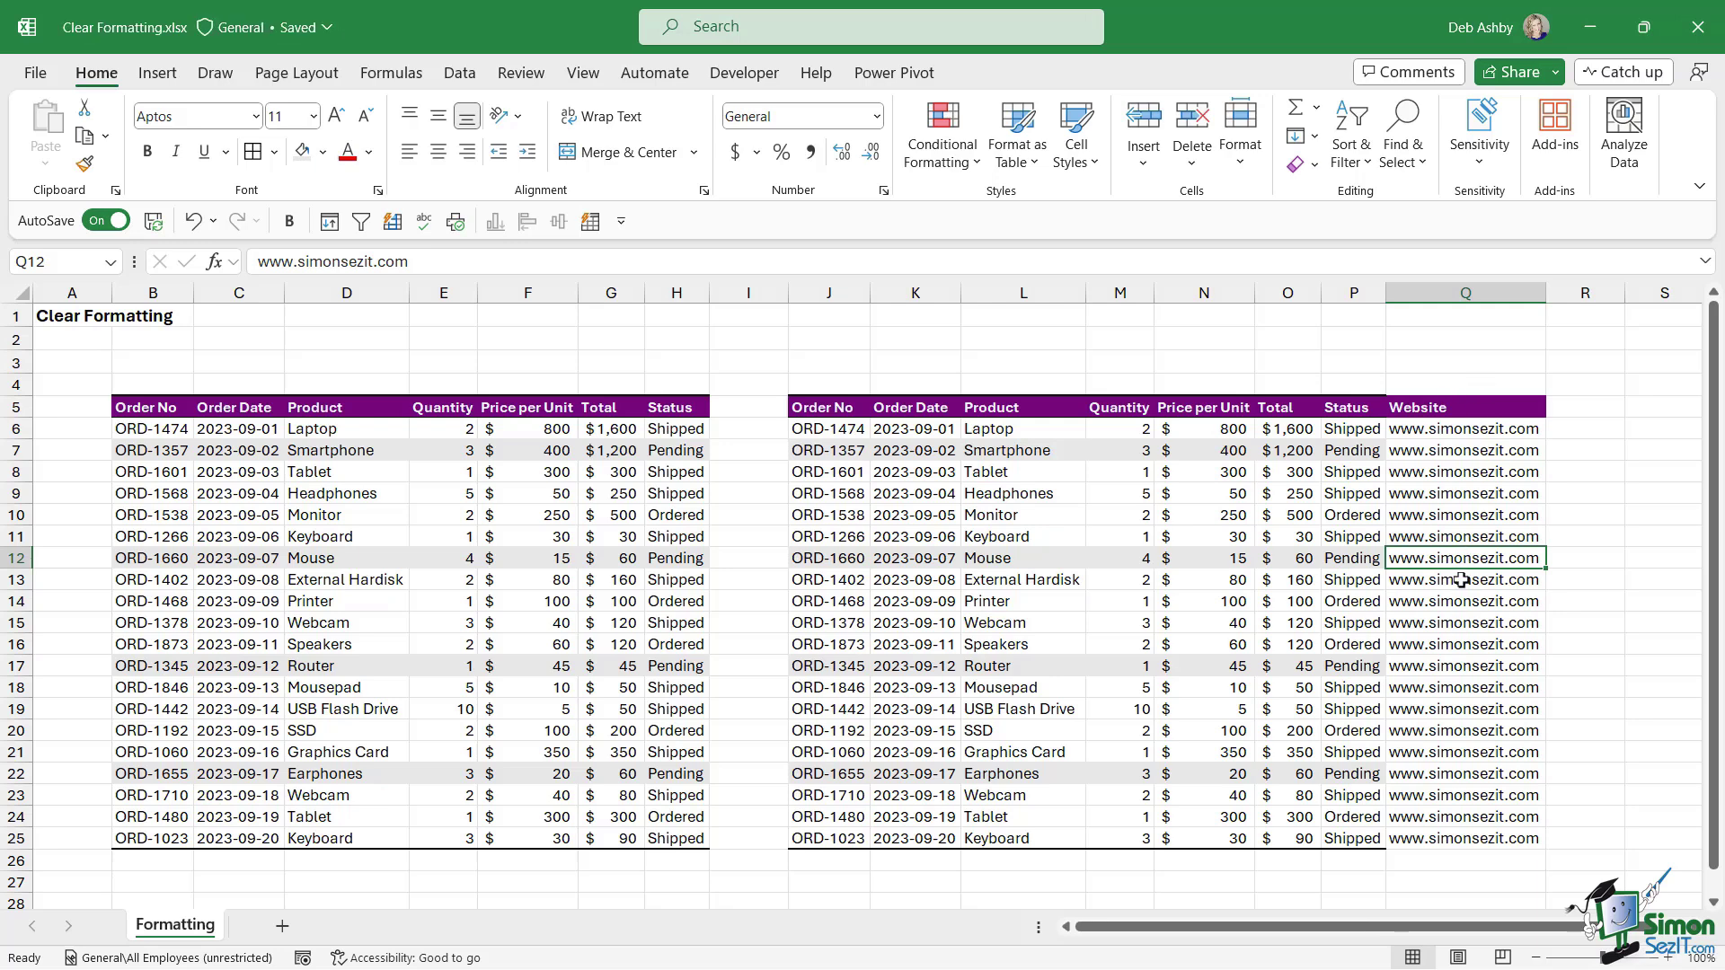
# - Apply Clear All to the entire Website column Q
pyautogui.click(1448, 293)
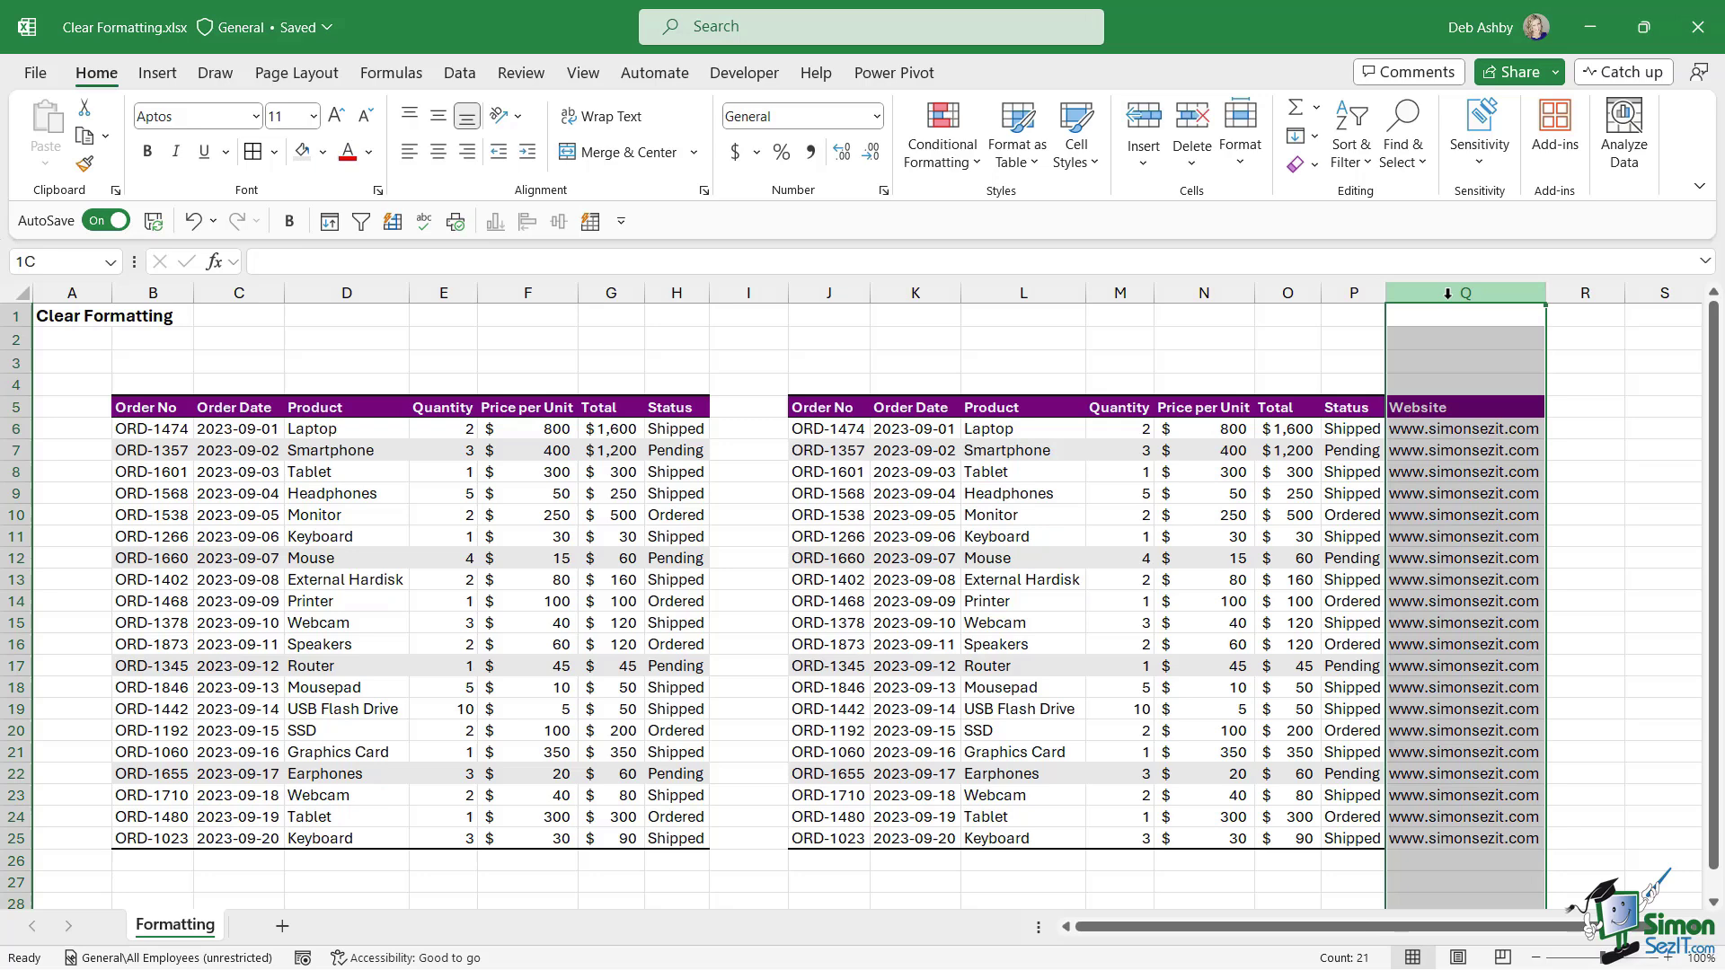
pyautogui.click(1302, 164)
pyautogui.click(1335, 201)
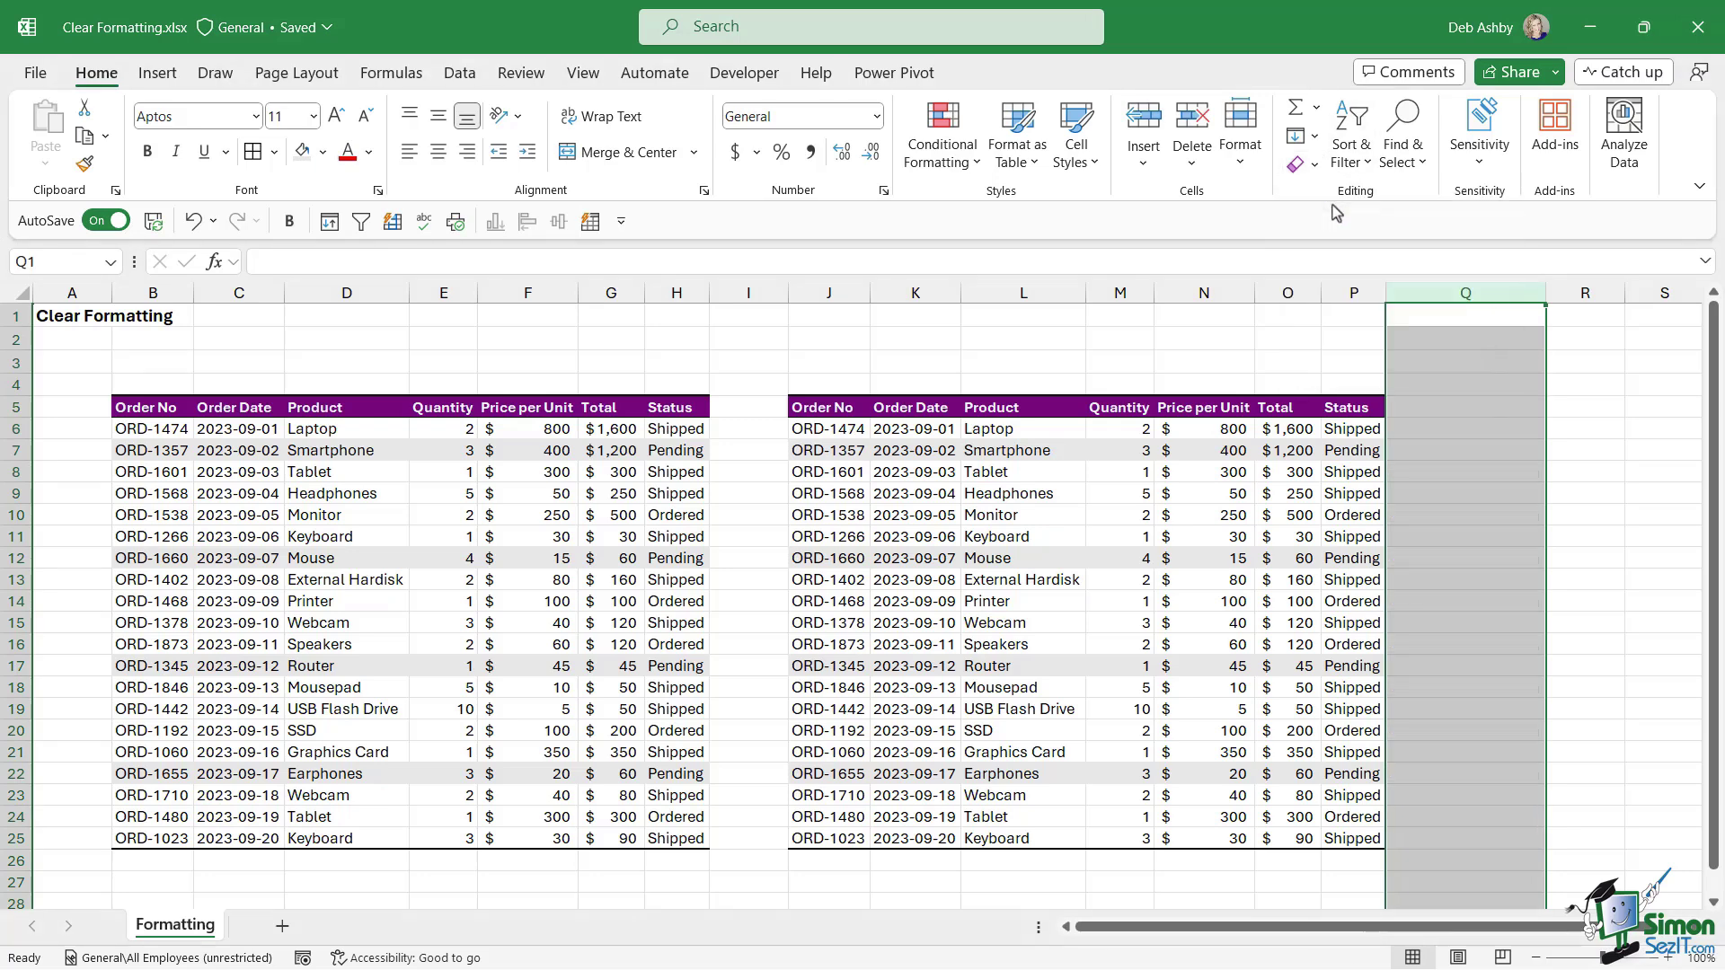
pyautogui.click(1599, 474)
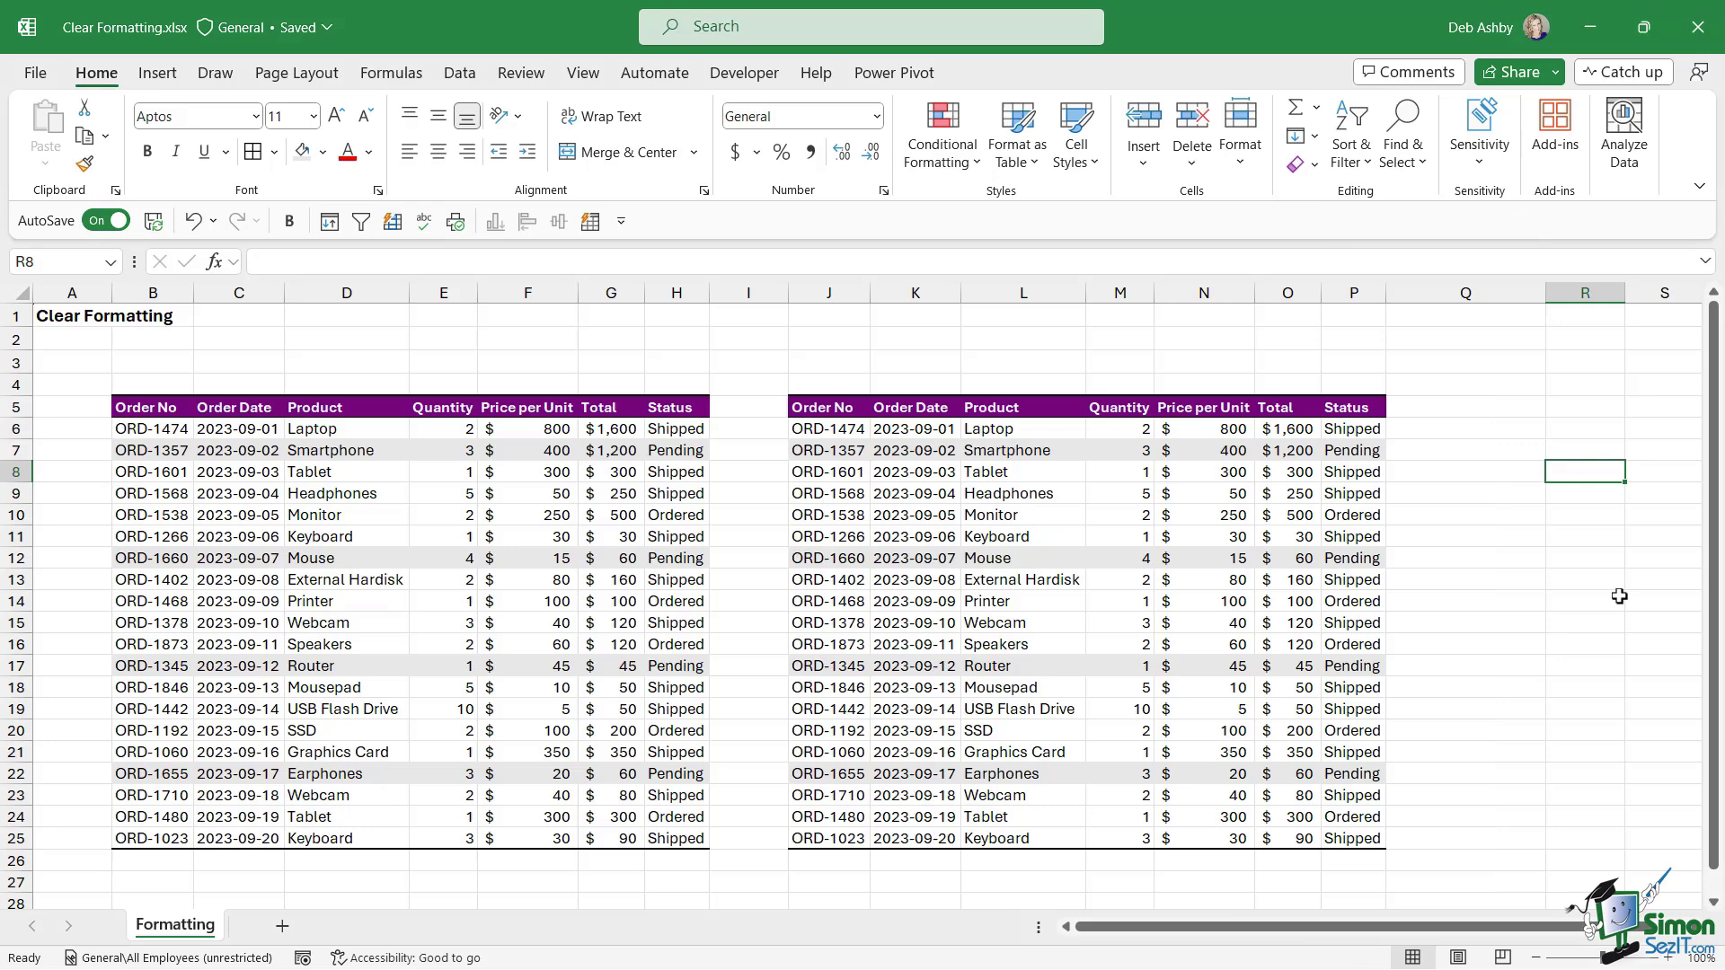
pyautogui.click(1519, 580)
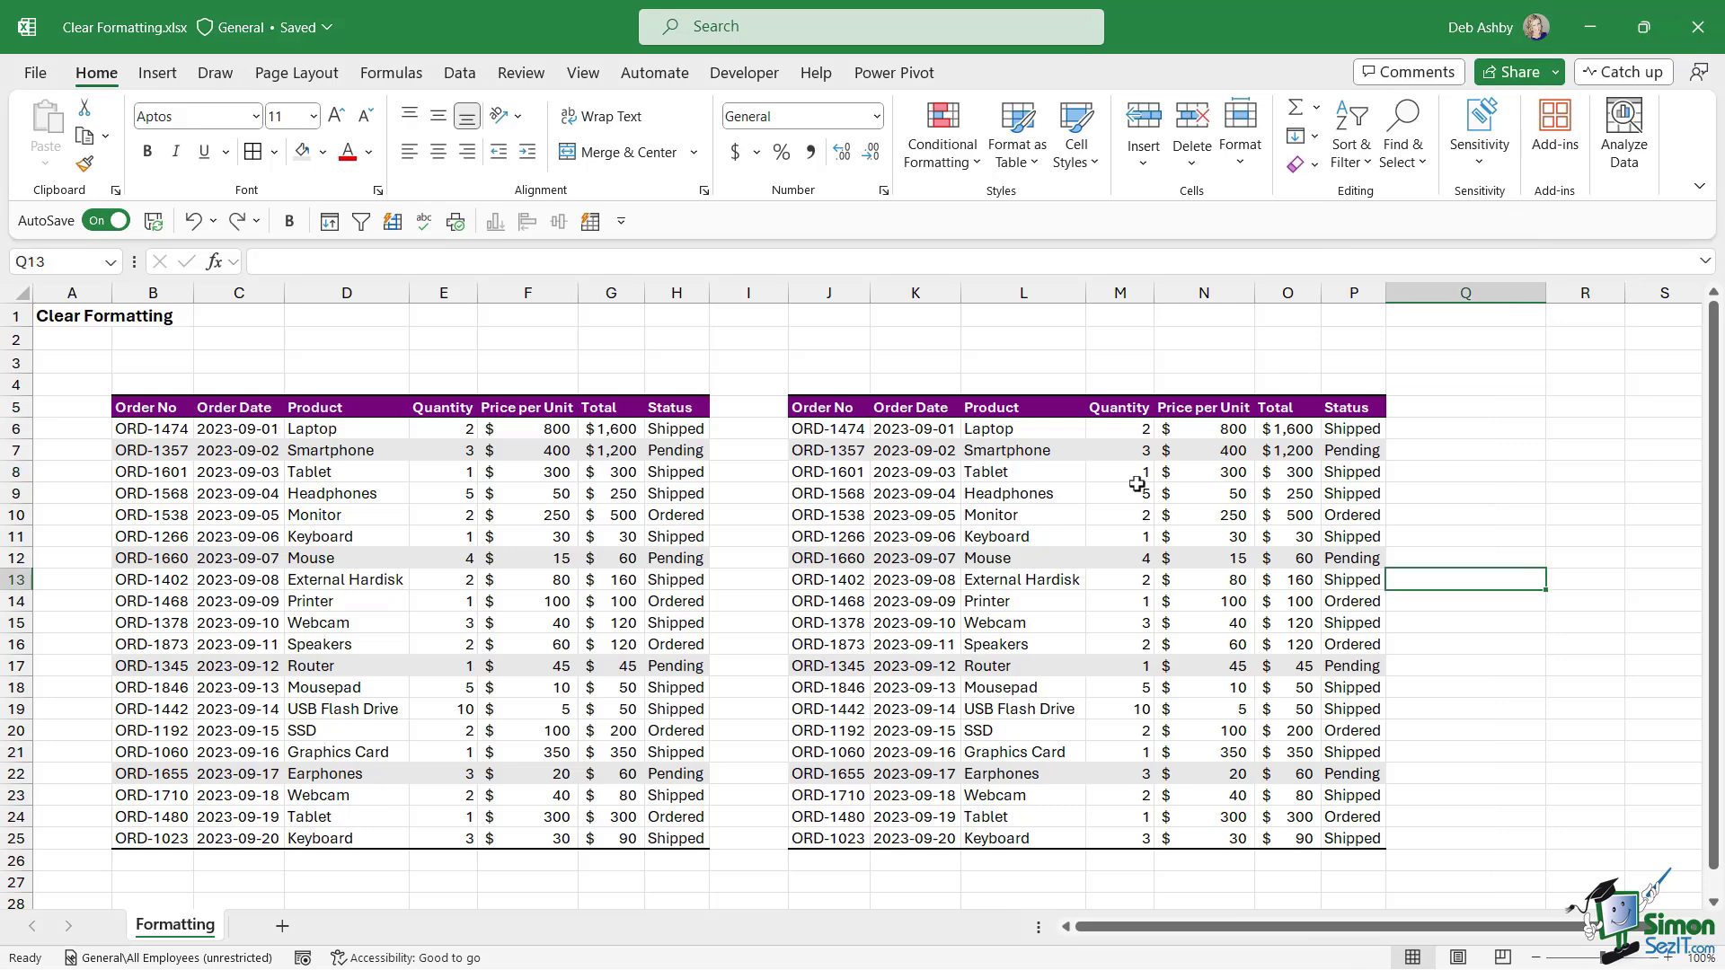
# - Select the whole second order table with Ctrl+A and apply Clear All
pyautogui.click(1006, 515)
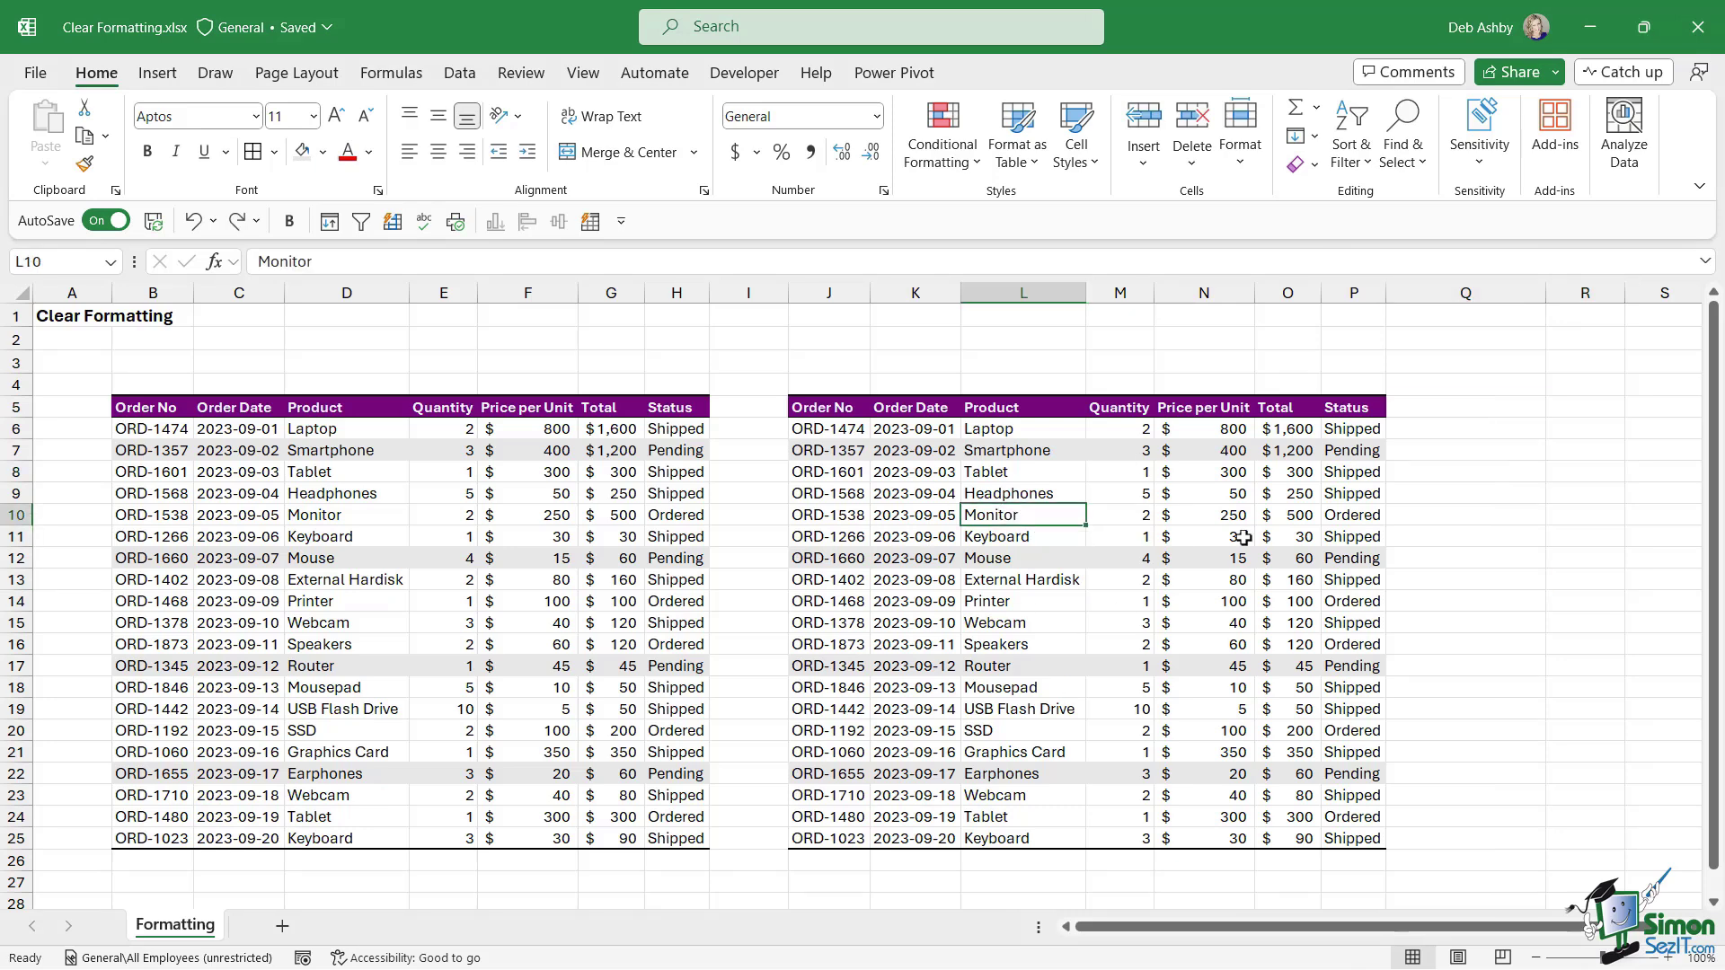
pyautogui.hotkey('ctrl', 'a')
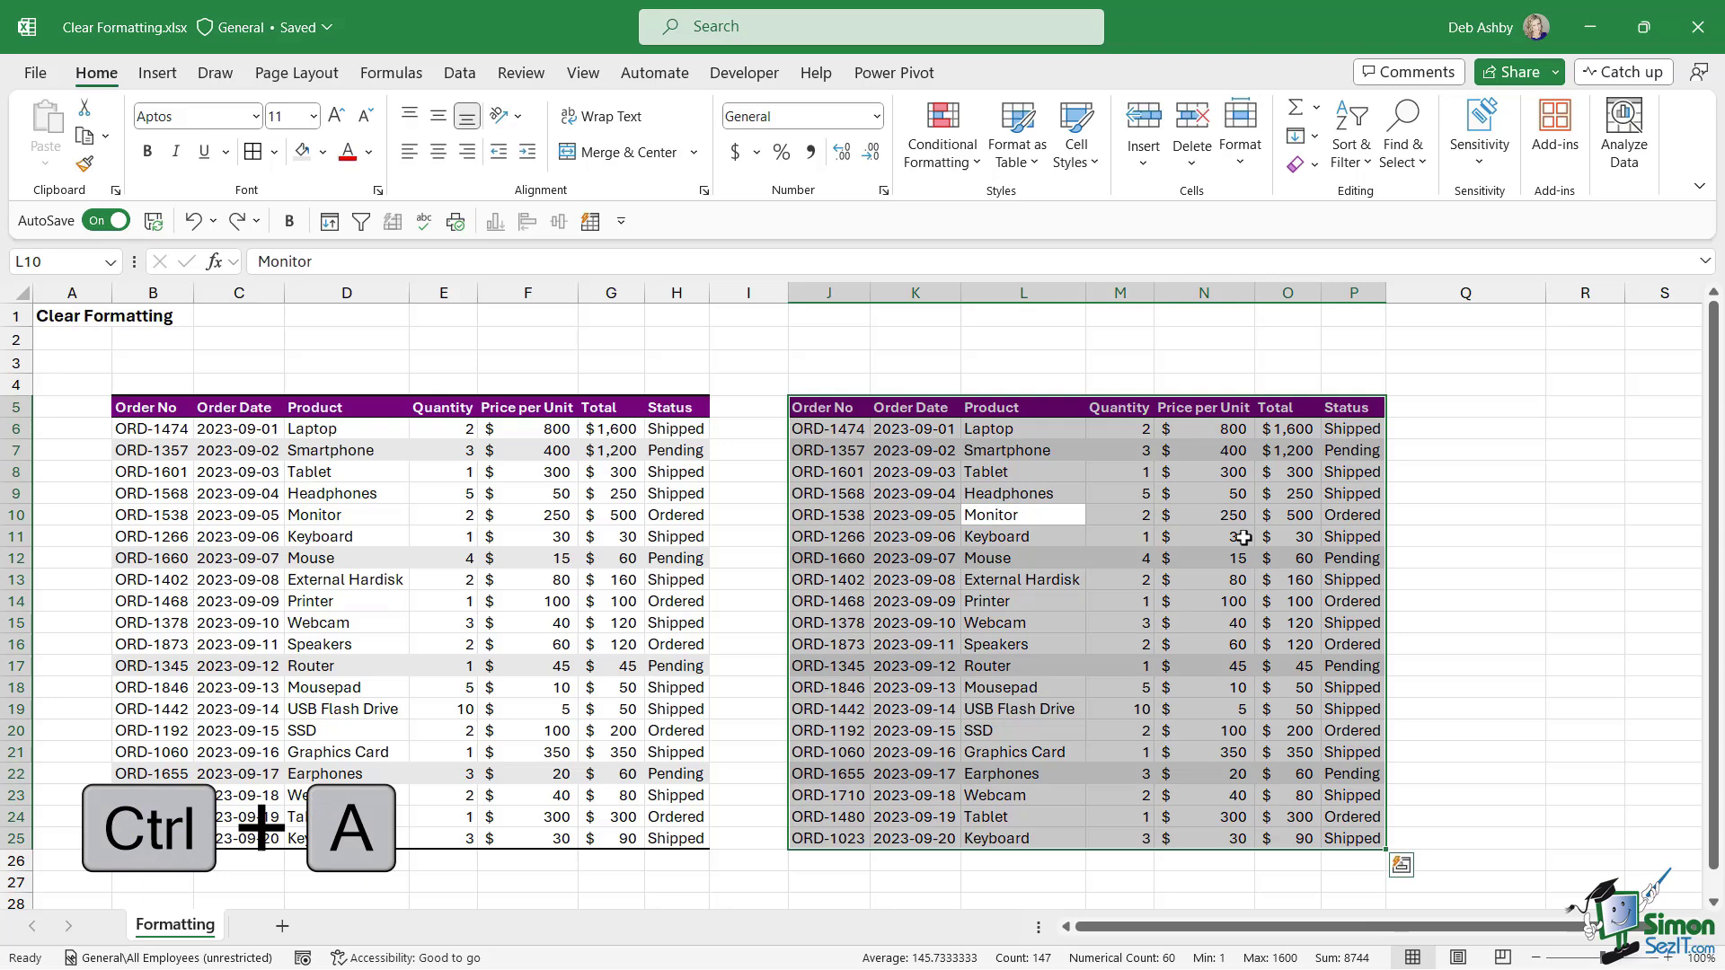
pyautogui.click(1315, 165)
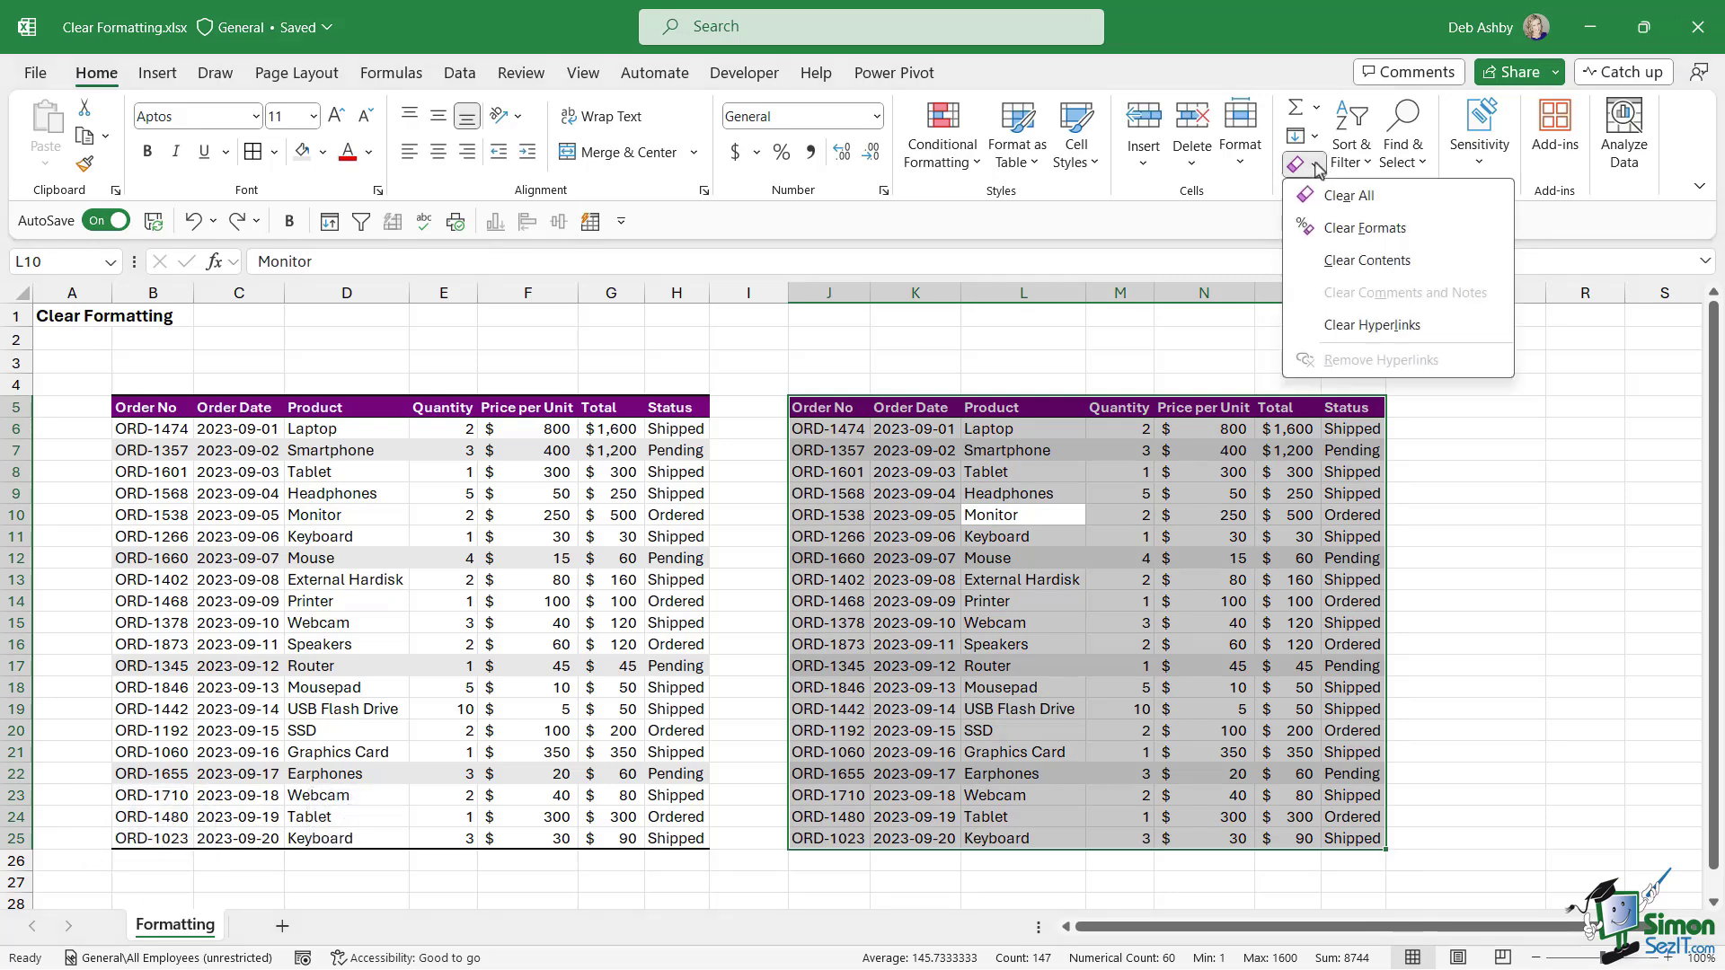
pyautogui.click(1340, 196)
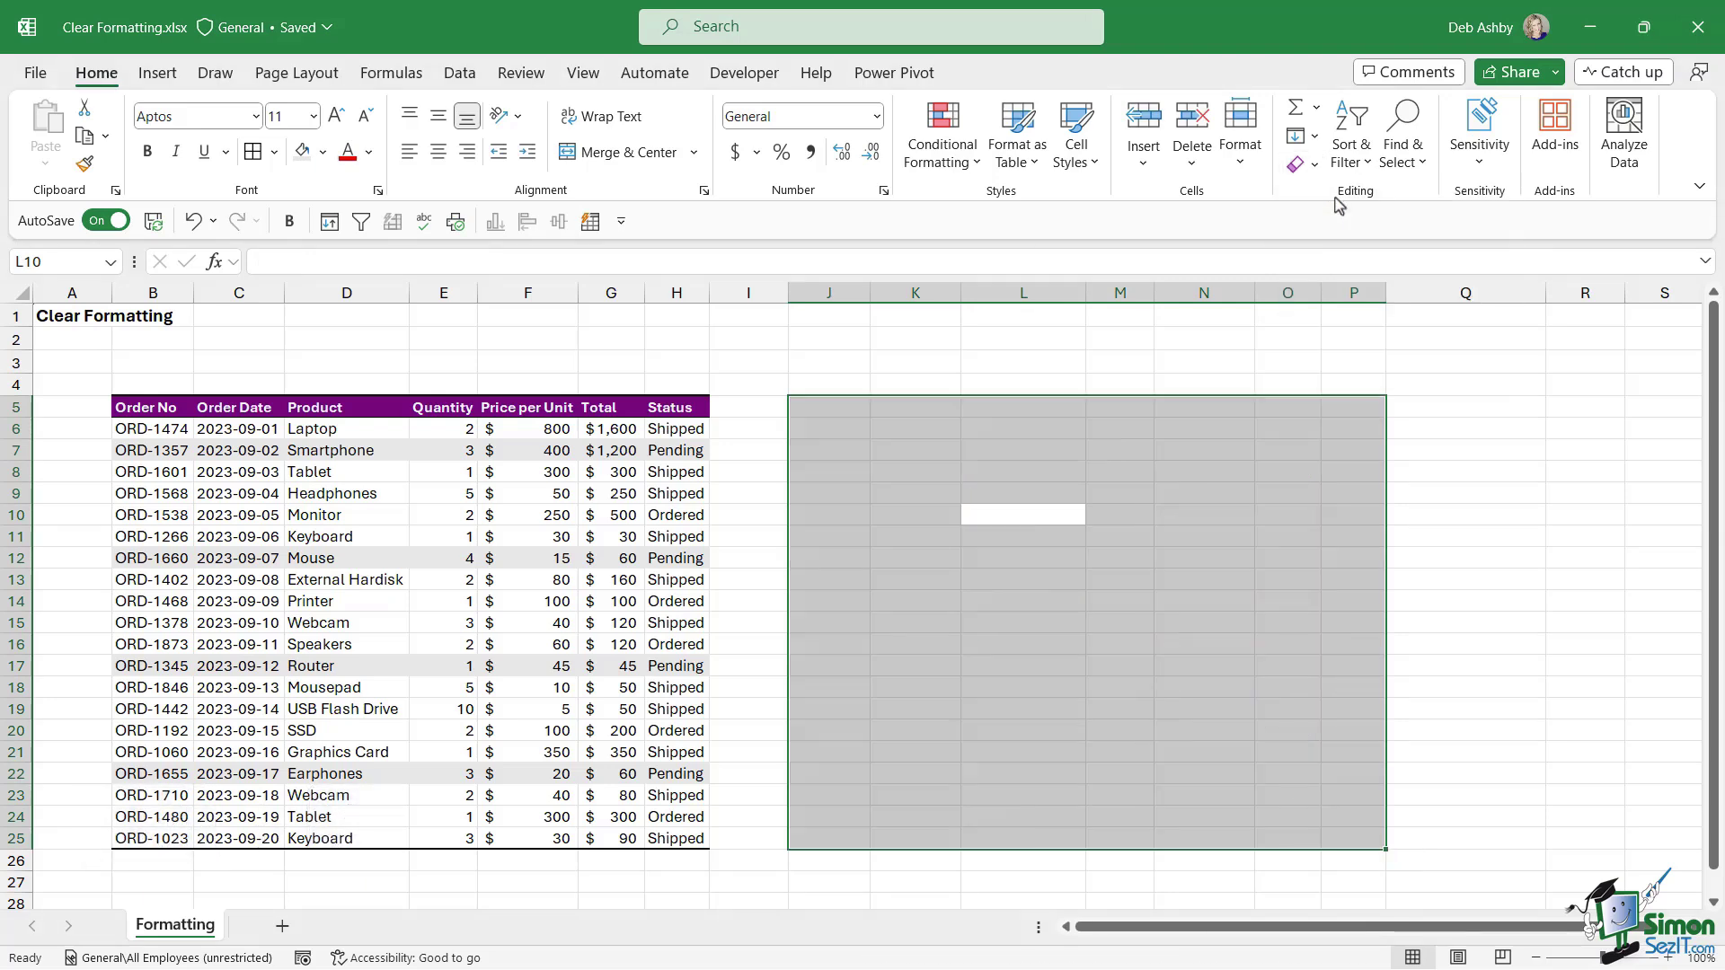
pyautogui.click(1513, 516)
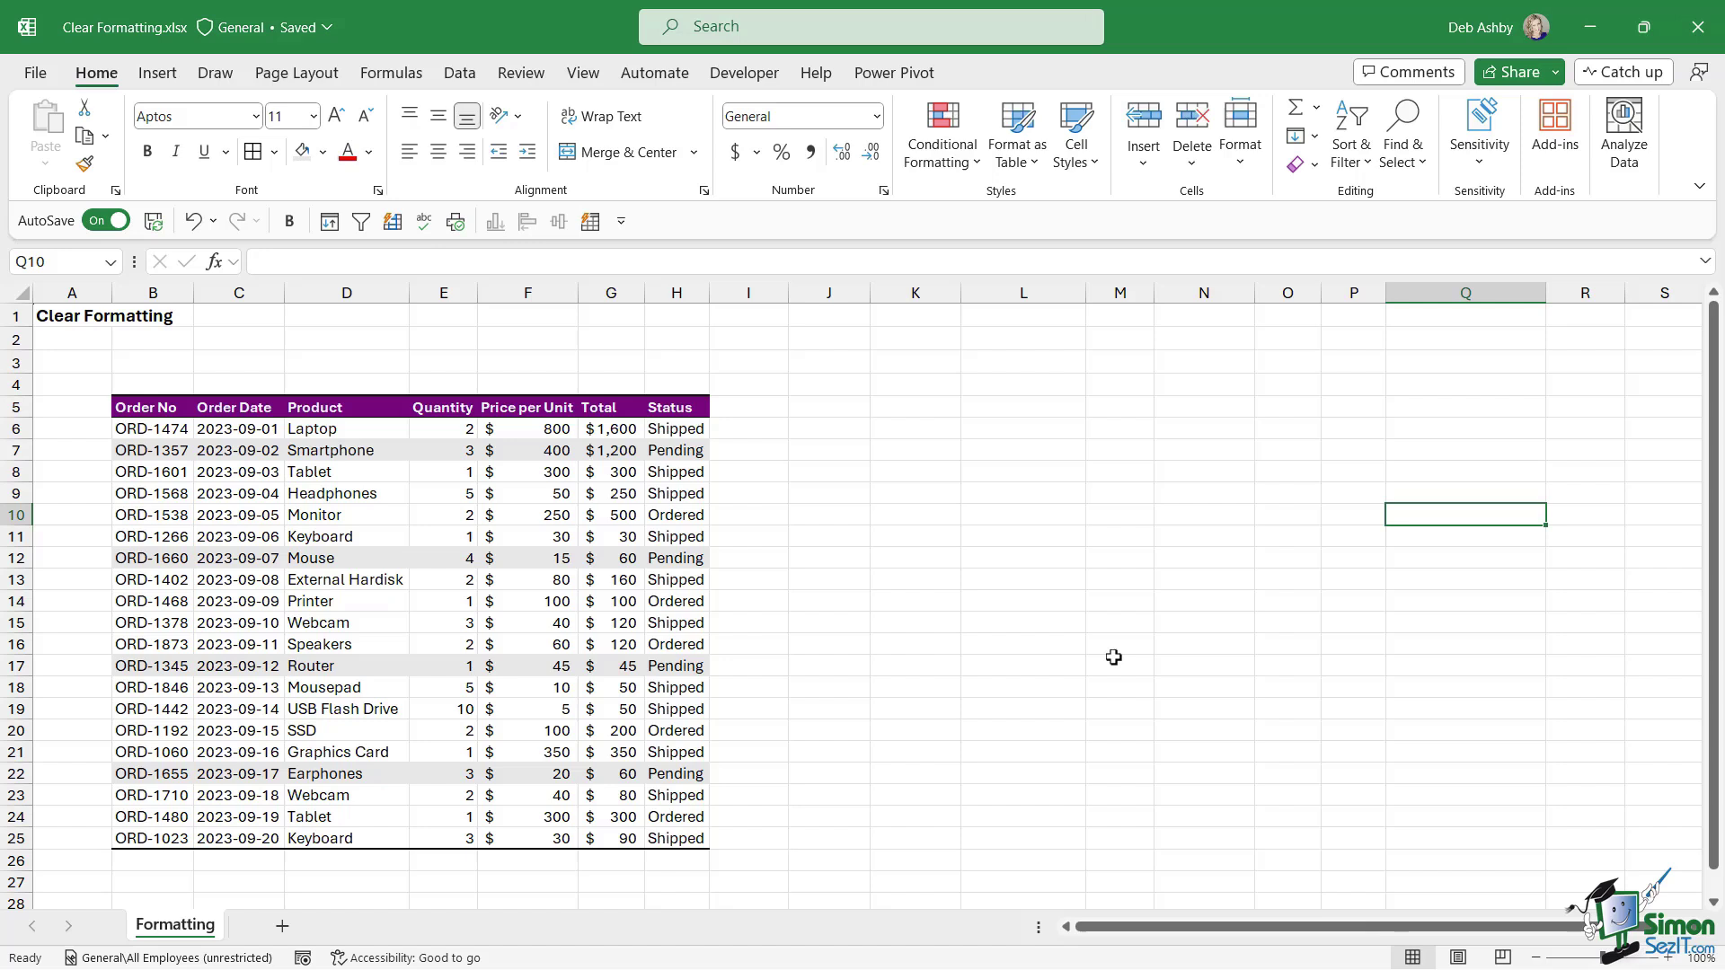